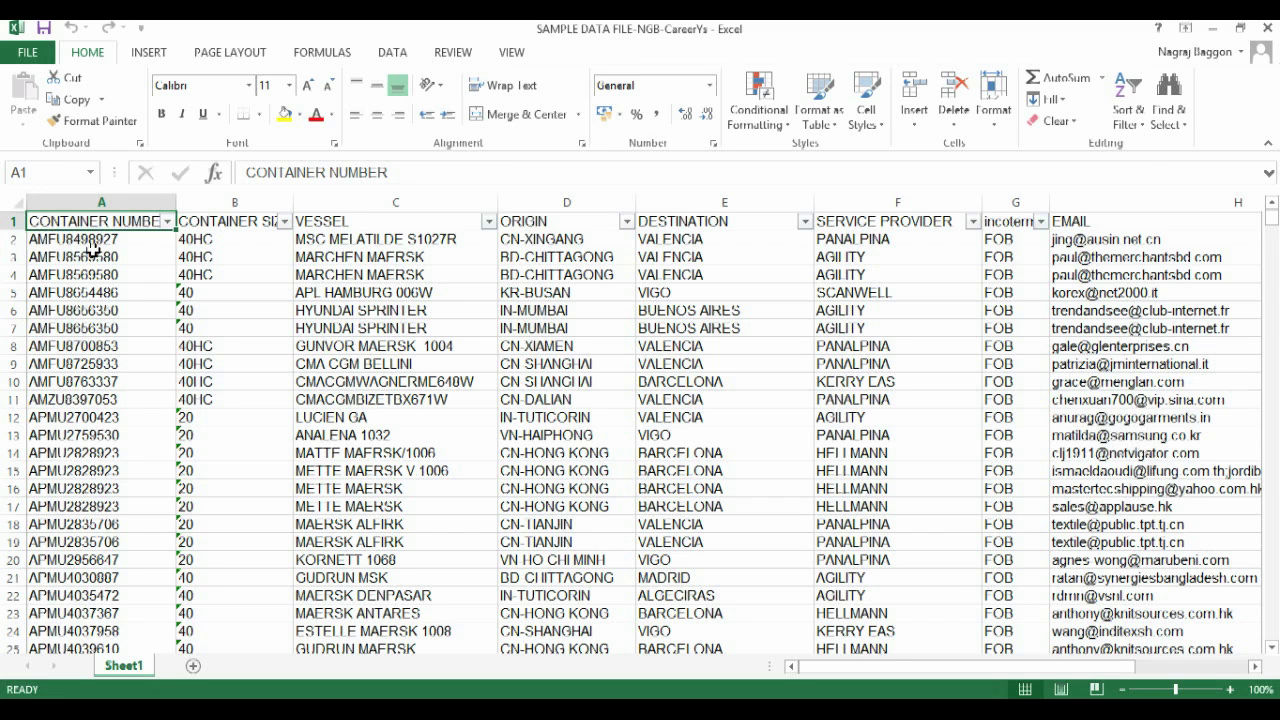
Copy the shipment data in columns A–G and paste it into a new blank workbook
key(shift+Right)
key(shift+Right)
key(shift+Right)
key(shift+Right)
key(shift+Right)
key(shift+Right)
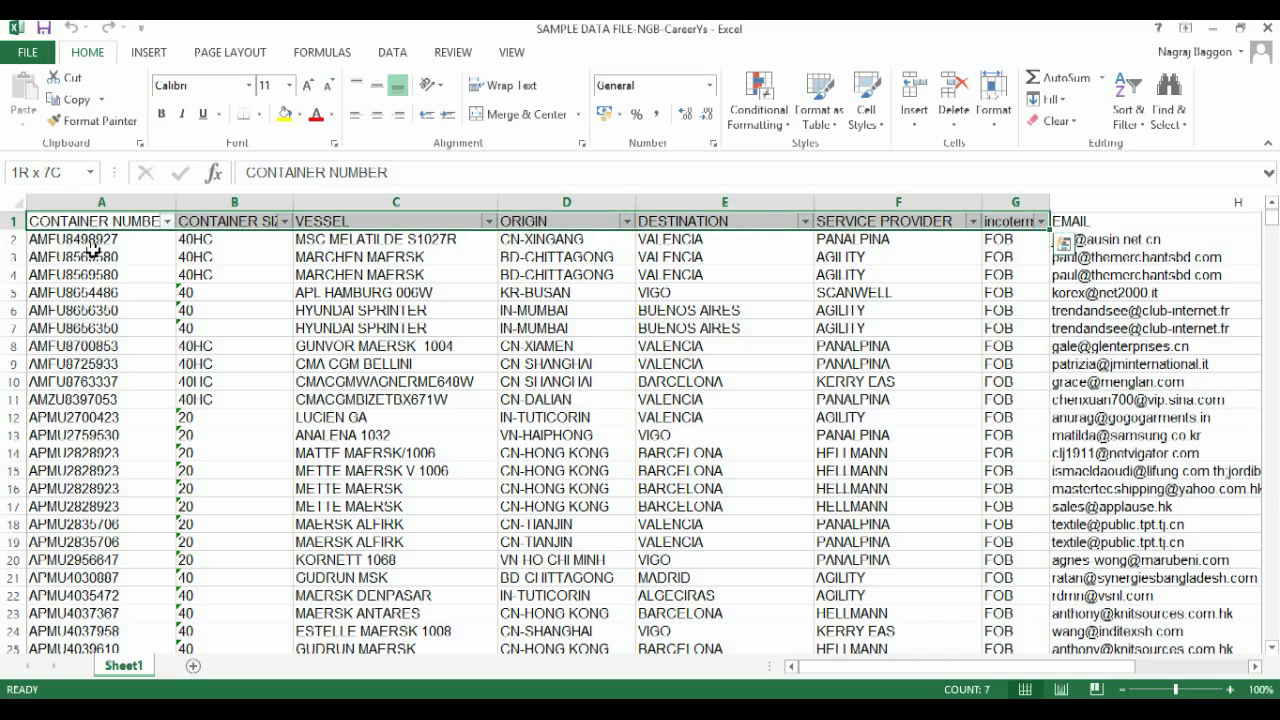
key(ctrl+shift+Down)
key(ctrl+c)
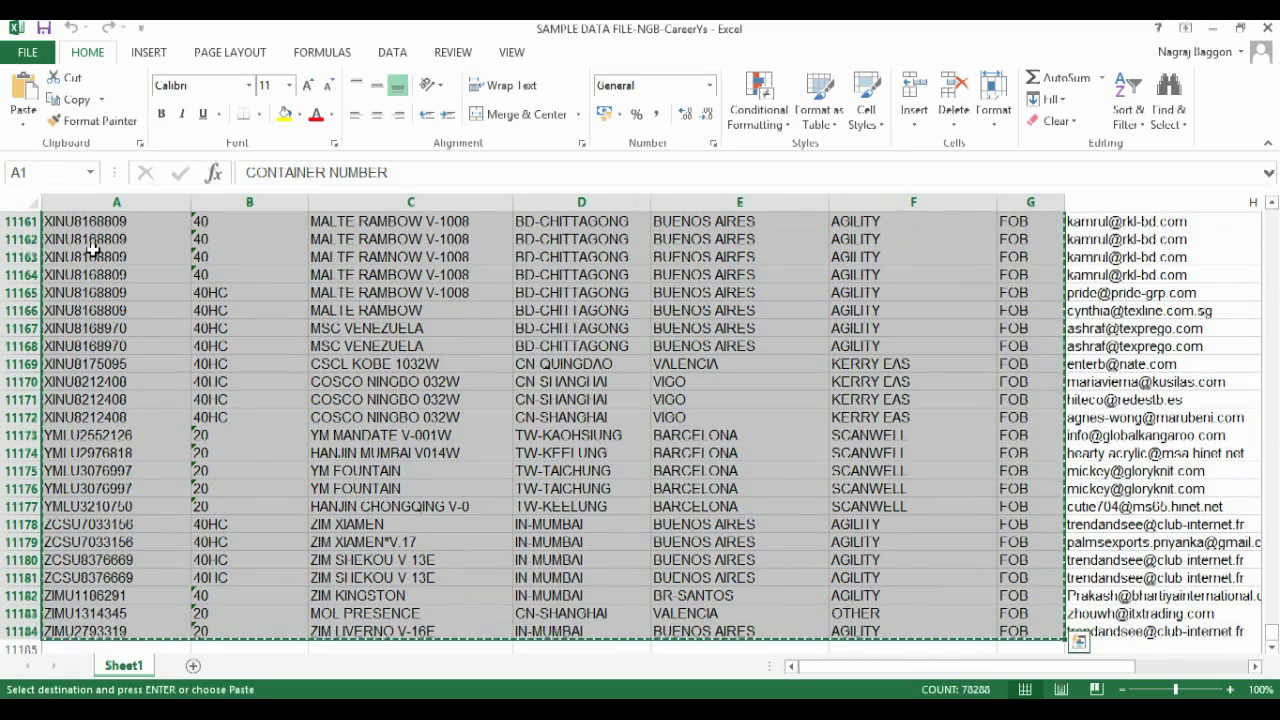
key(ctrl+n)
key(ctrl+v)
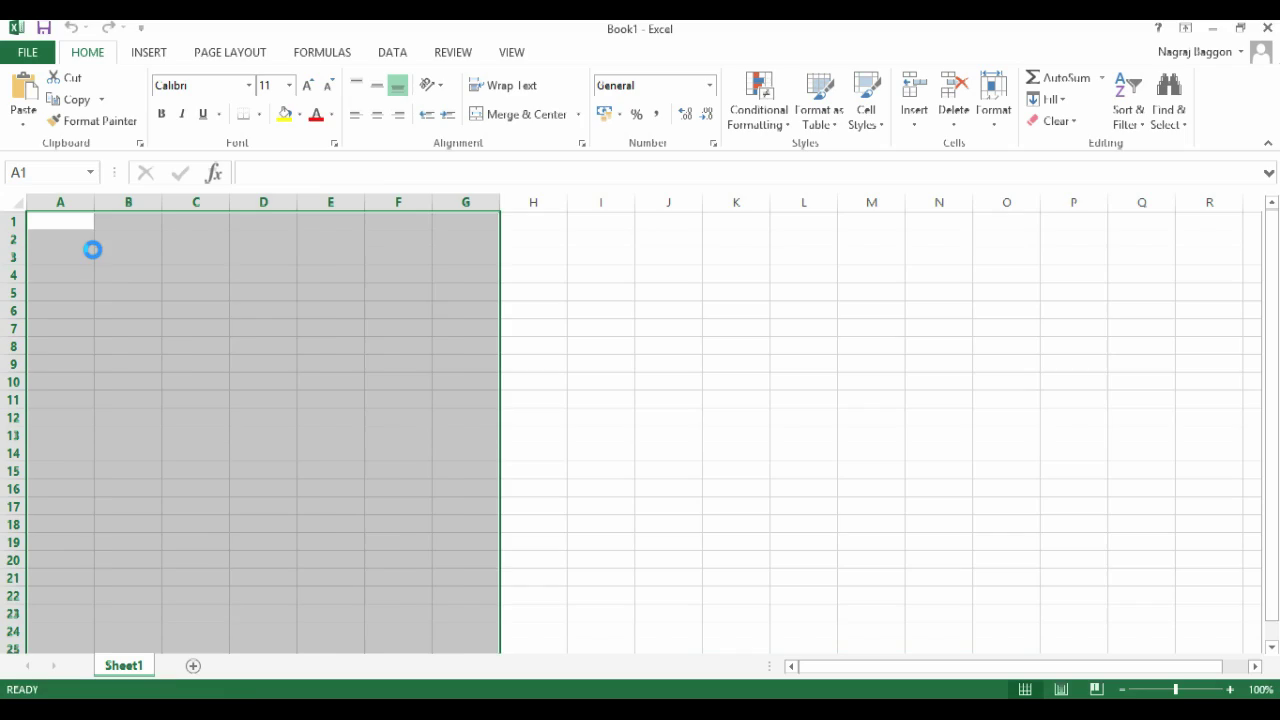
Close the original workbook without keeping its clipboard, then select the whole new sheet
key(alt+Tab)
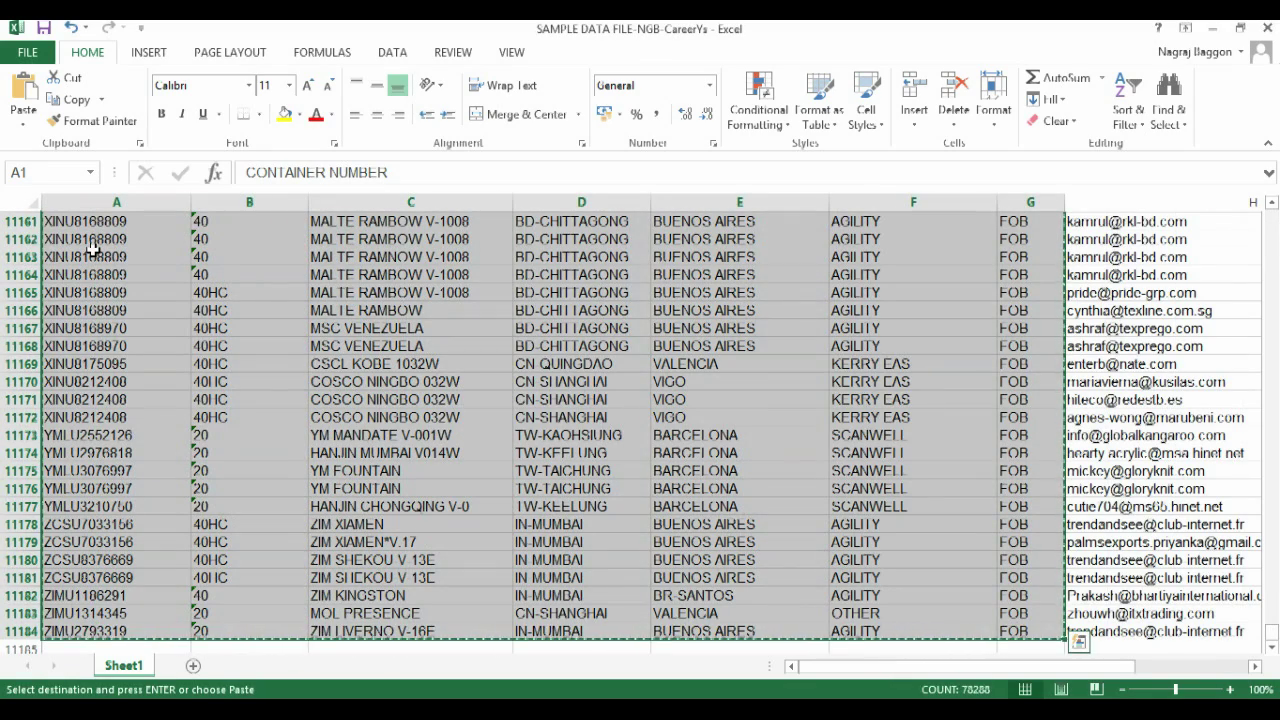
key(alt+F4)
key(n)
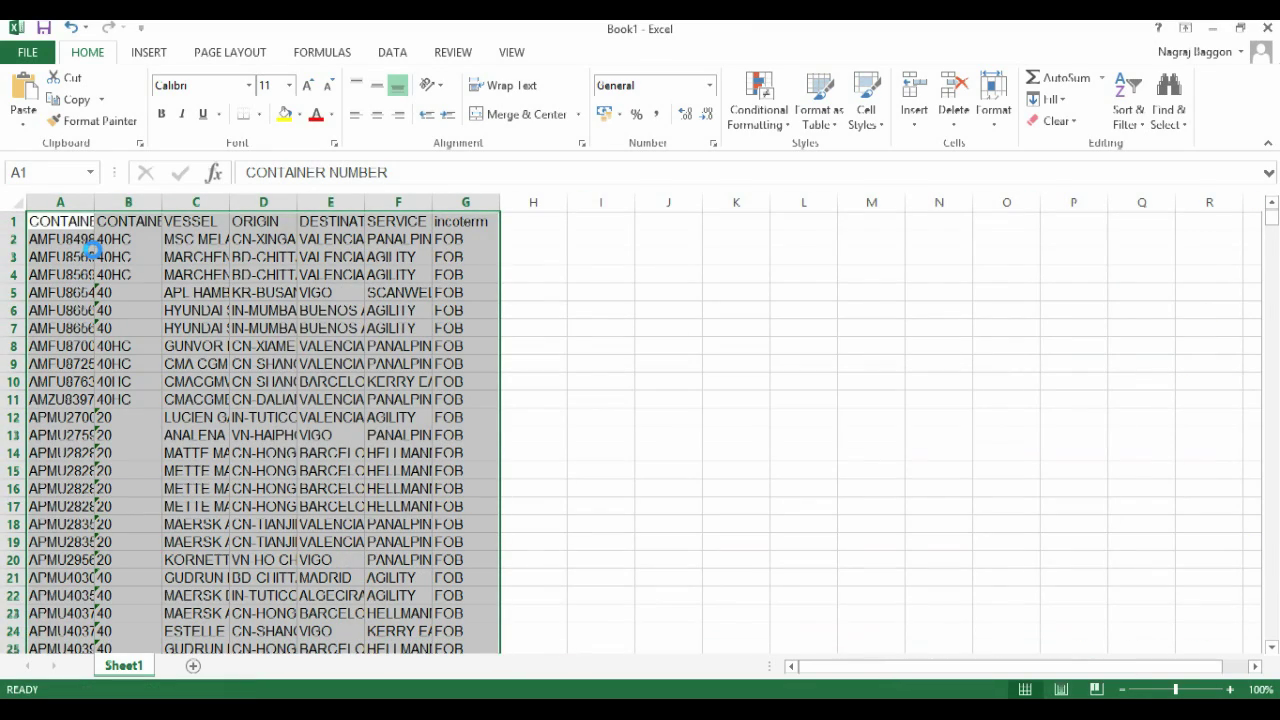
click(14, 203)
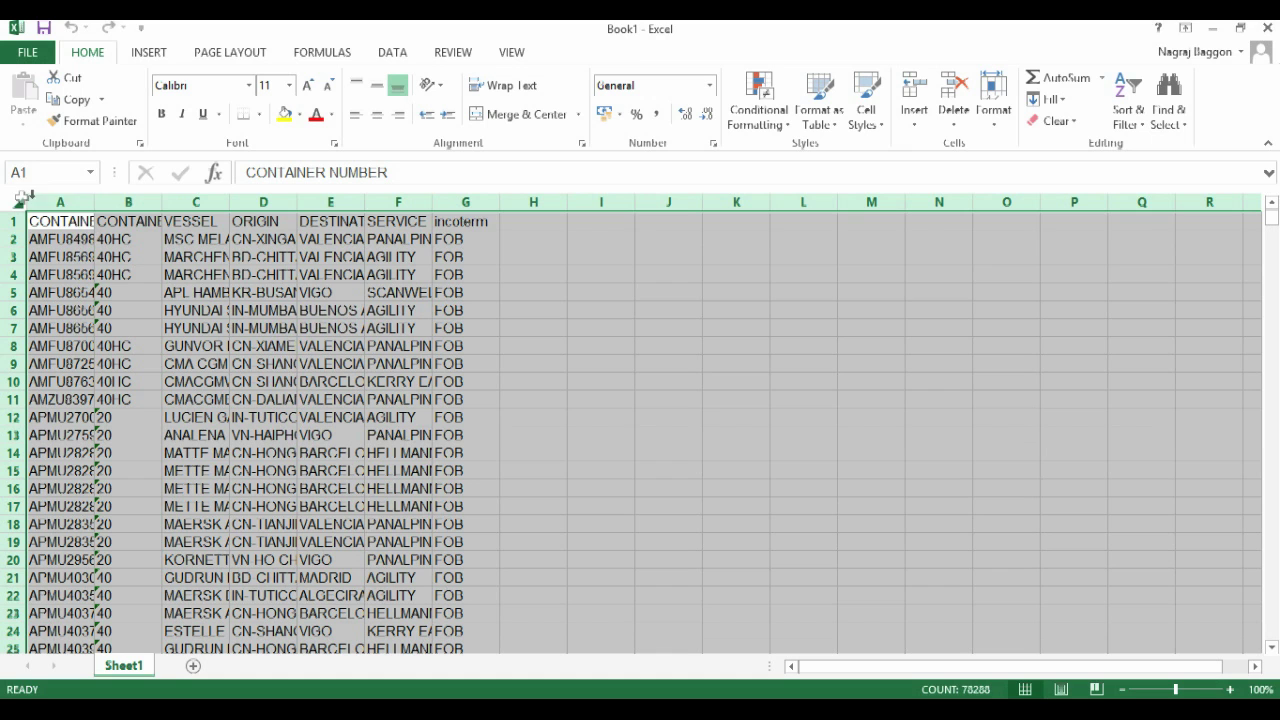
Autofit all columns, then remove duplicates on column A only, leaving 5911 unique rows
double_click(89, 194)
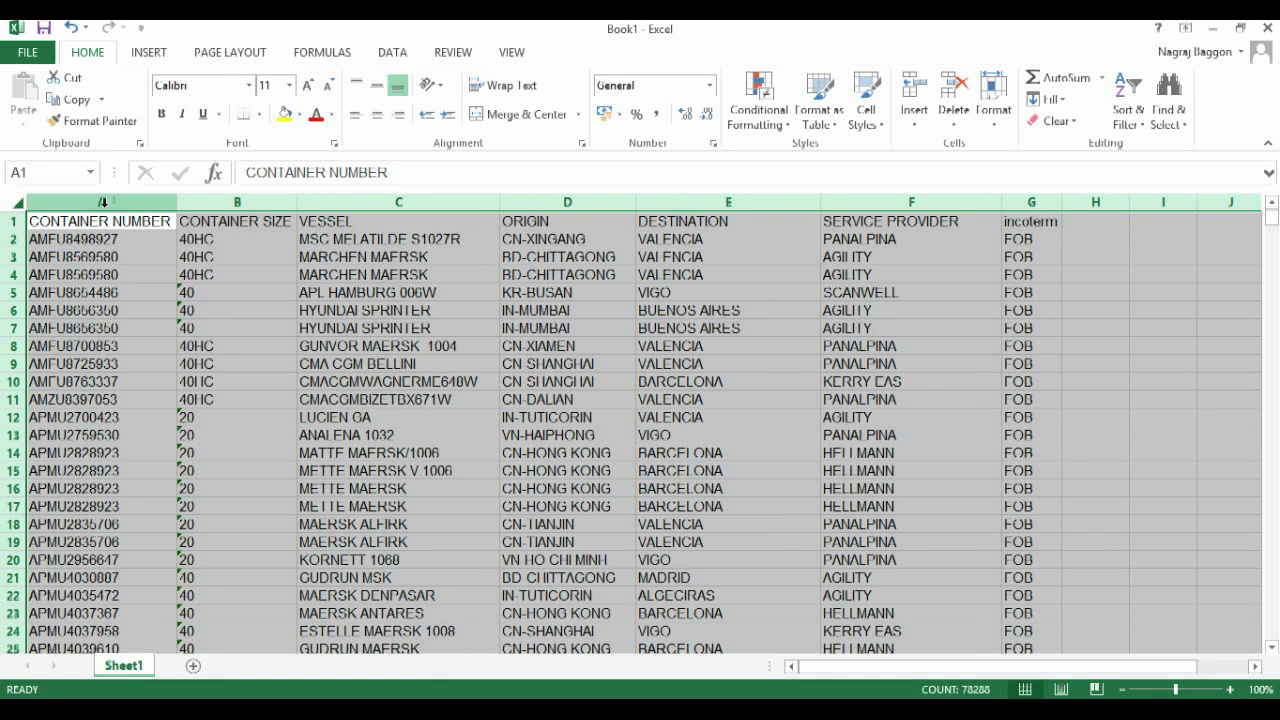
click(392, 52)
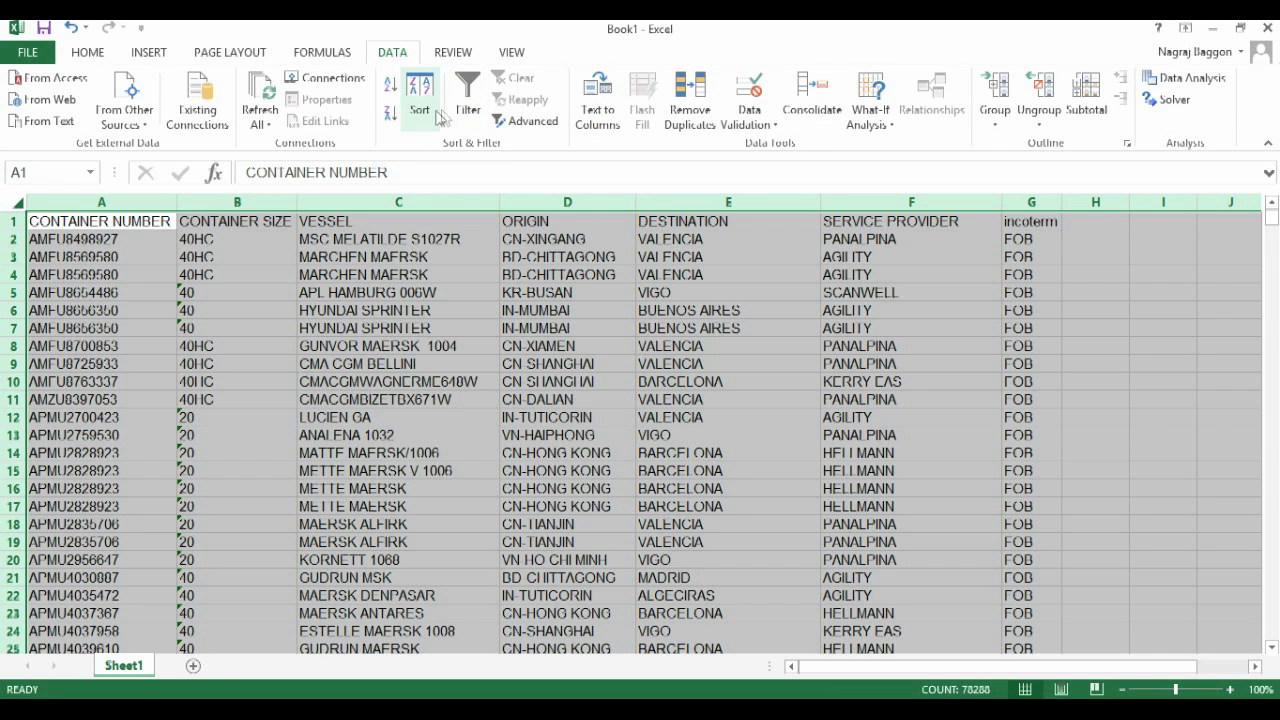
click(712, 103)
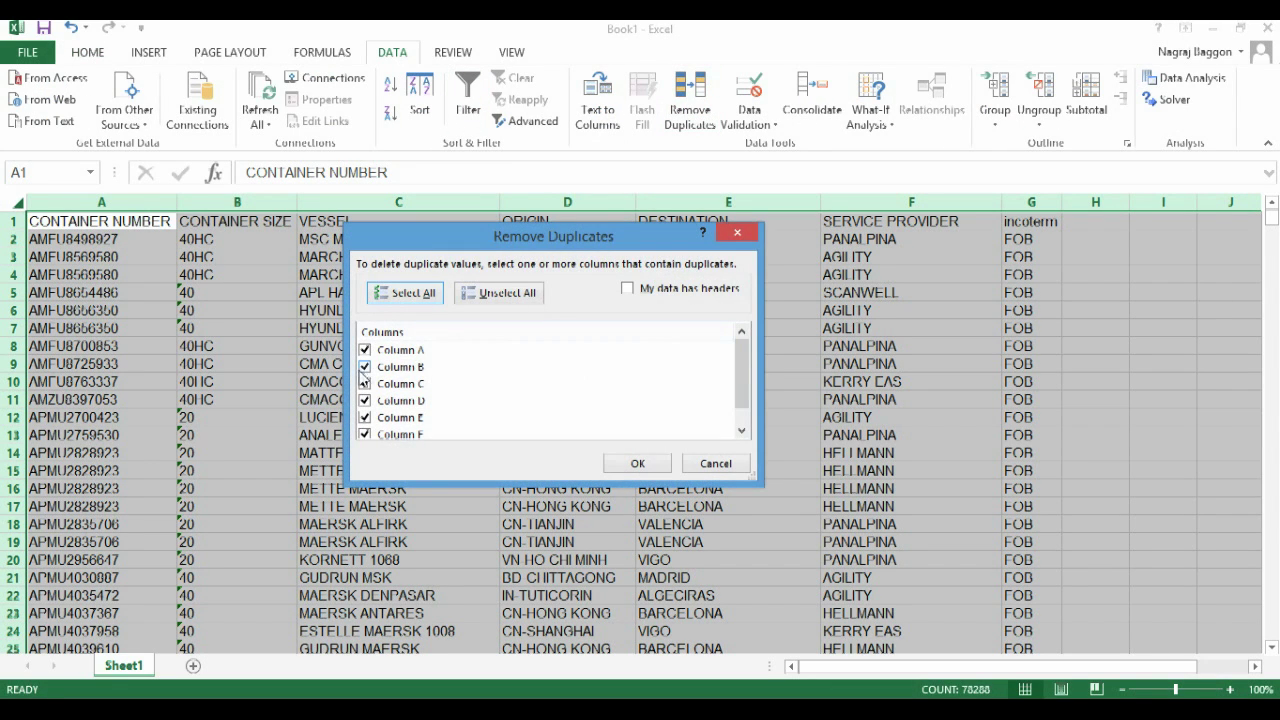
click(482, 299)
click(405, 350)
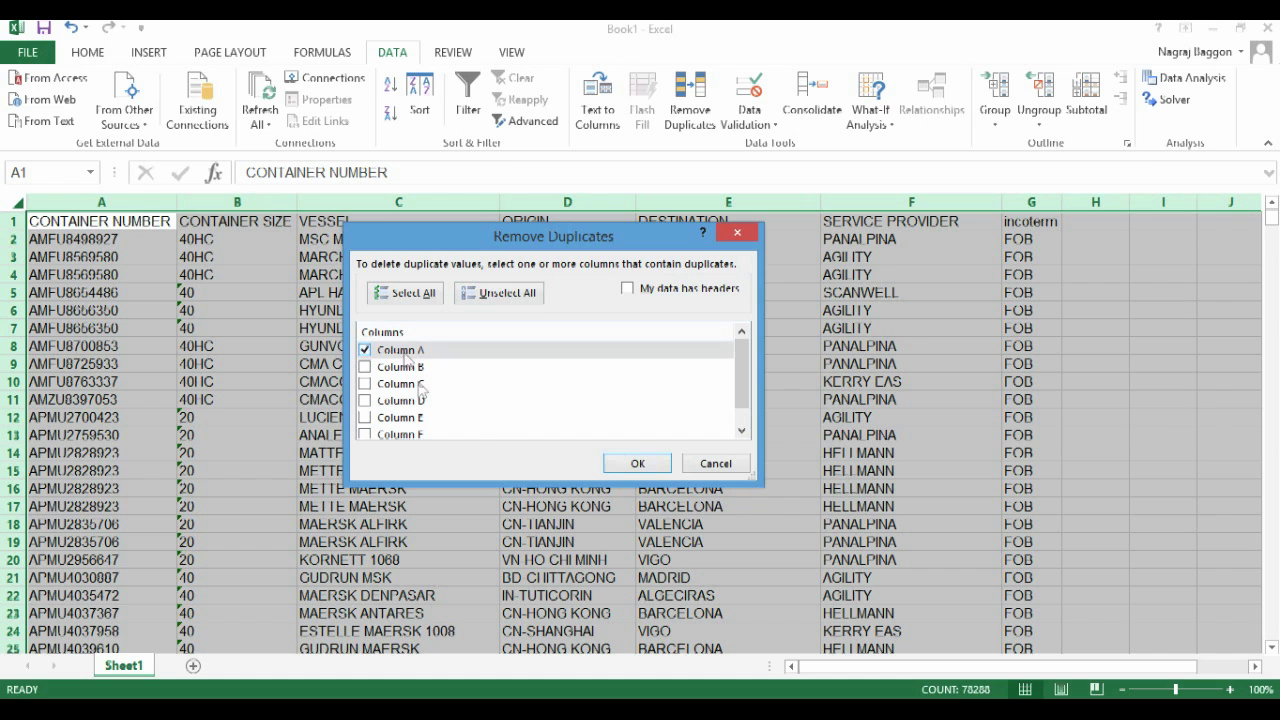
click(627, 461)
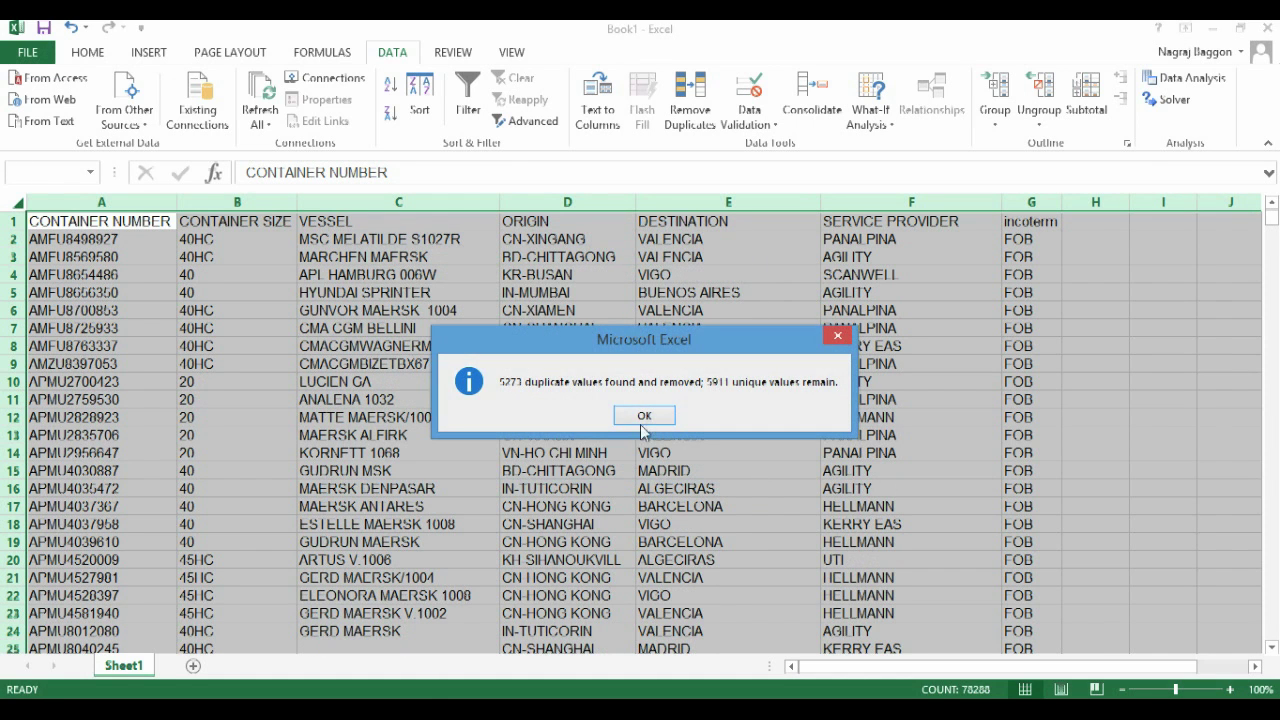
click(645, 415)
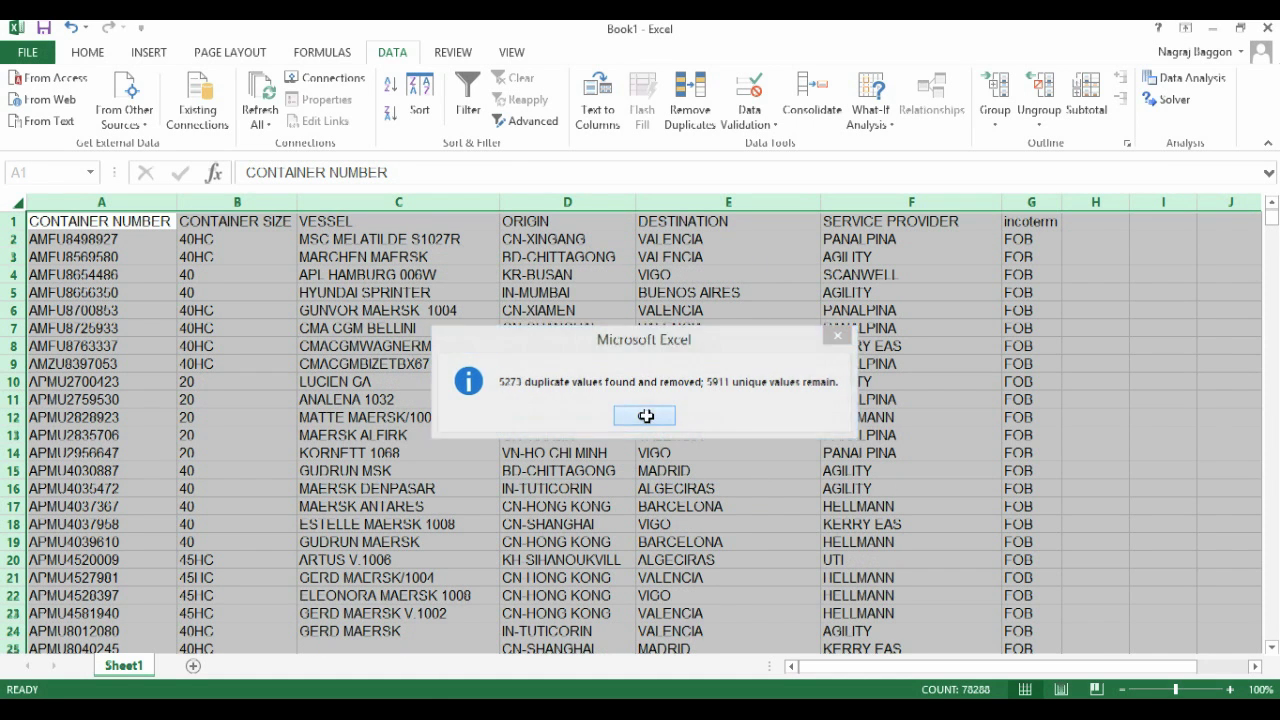
click(136, 225)
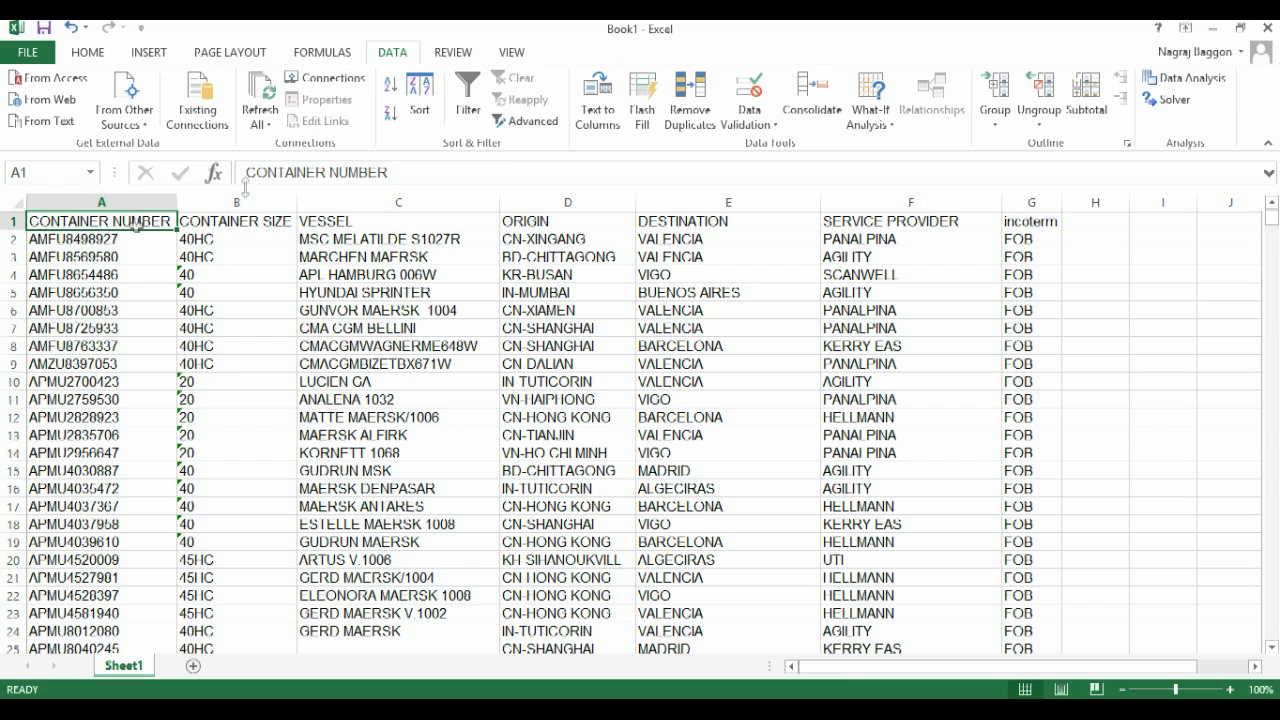
Turn on filtering and insert a new column C headed 'TEUs'
click(468, 105)
click(342, 202)
right_click(342, 202)
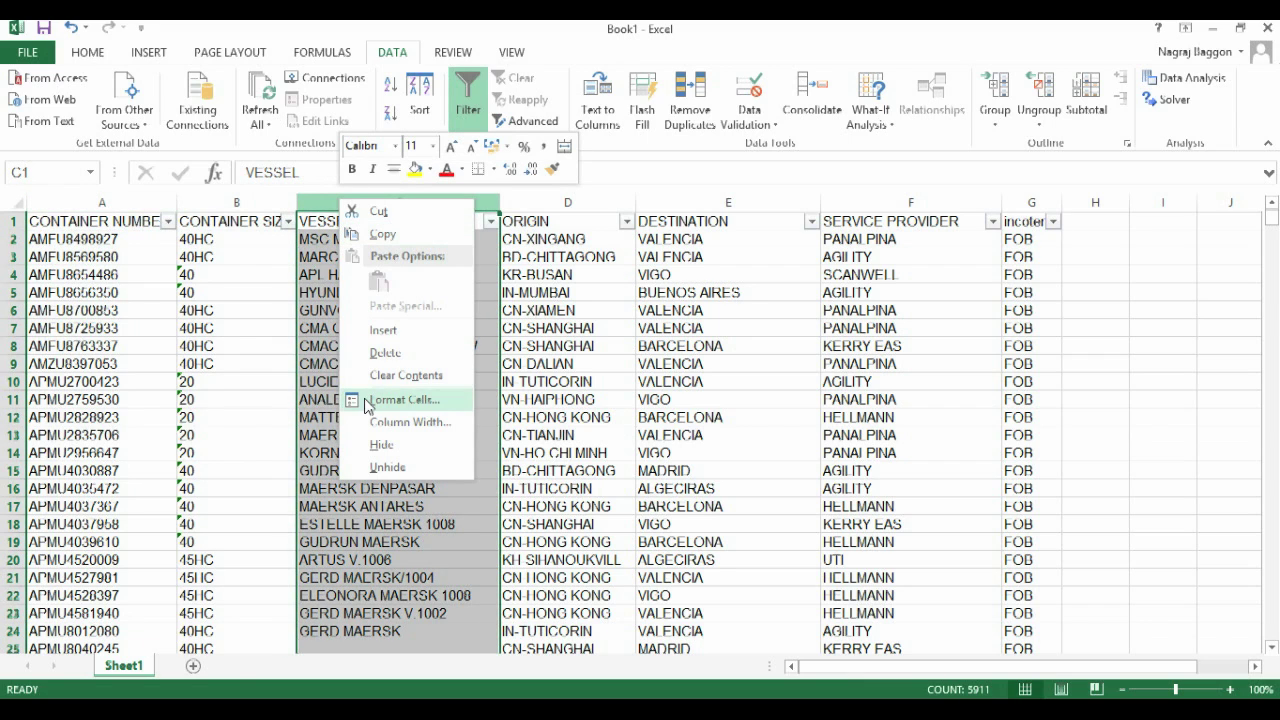
click(385, 330)
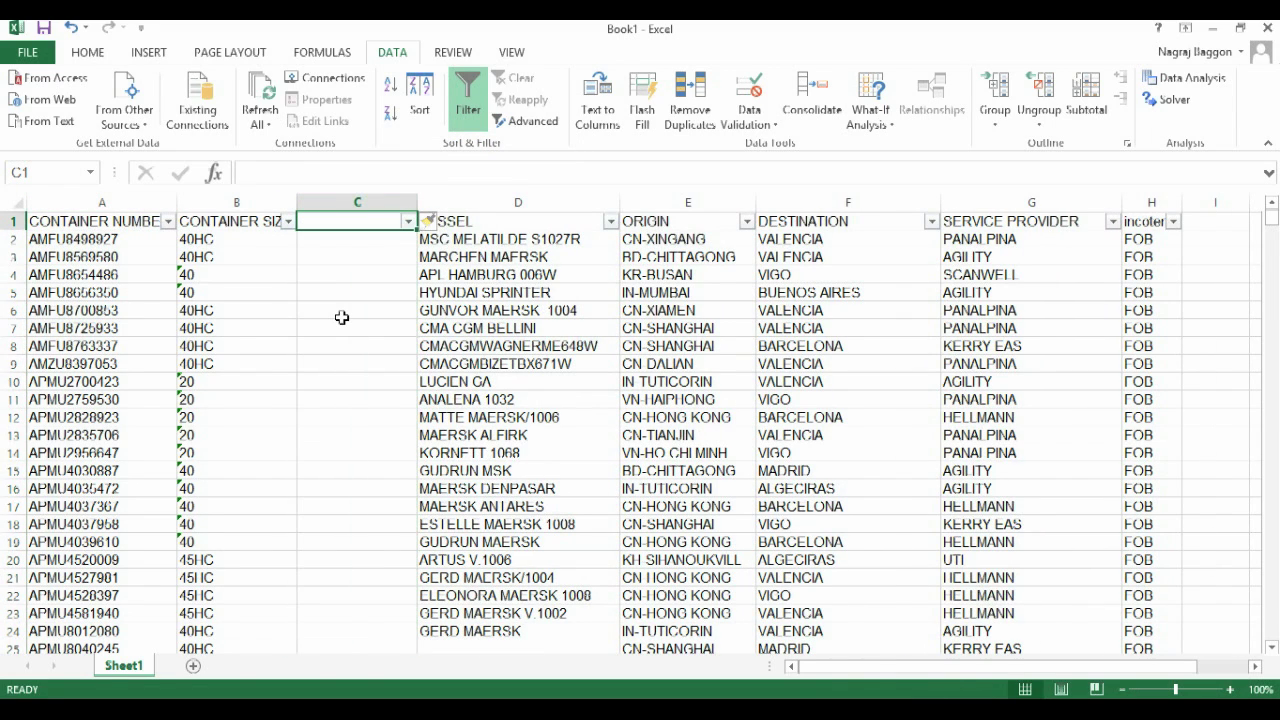
text(TEU)
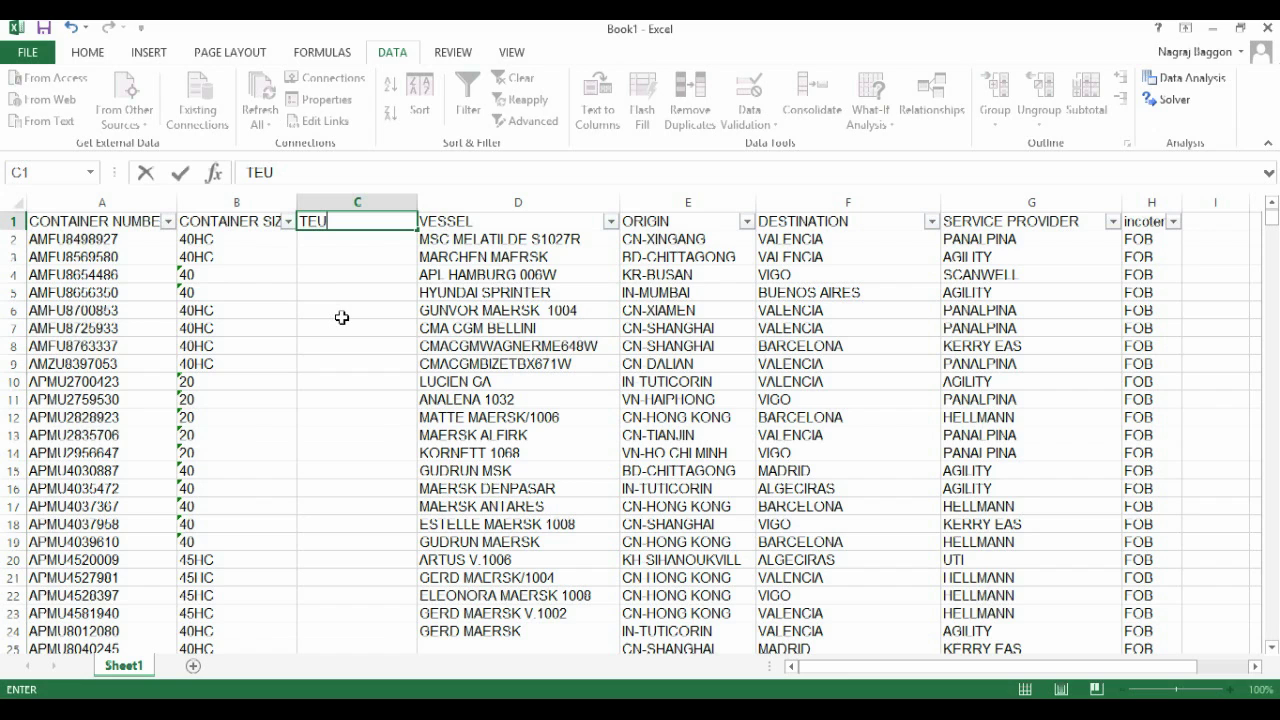
text(s)
key(Return)
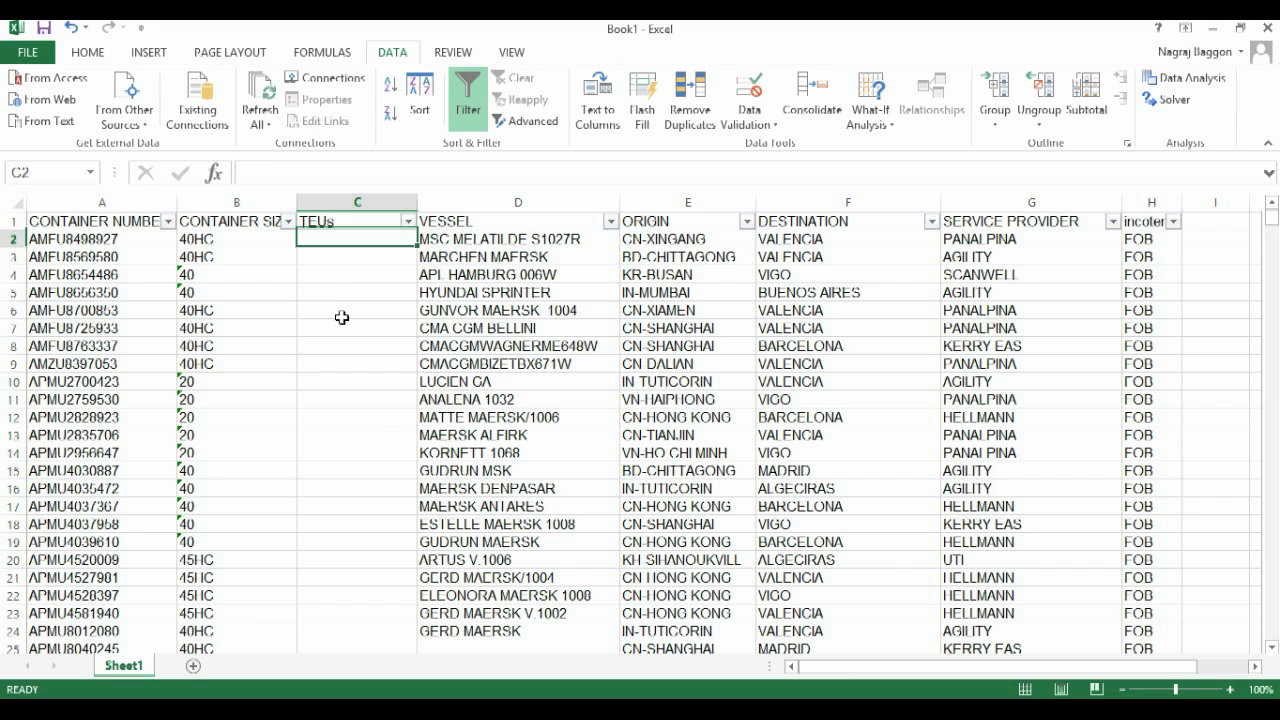
Filter the CONTAINER SIZE column to show only size 20
click(288, 221)
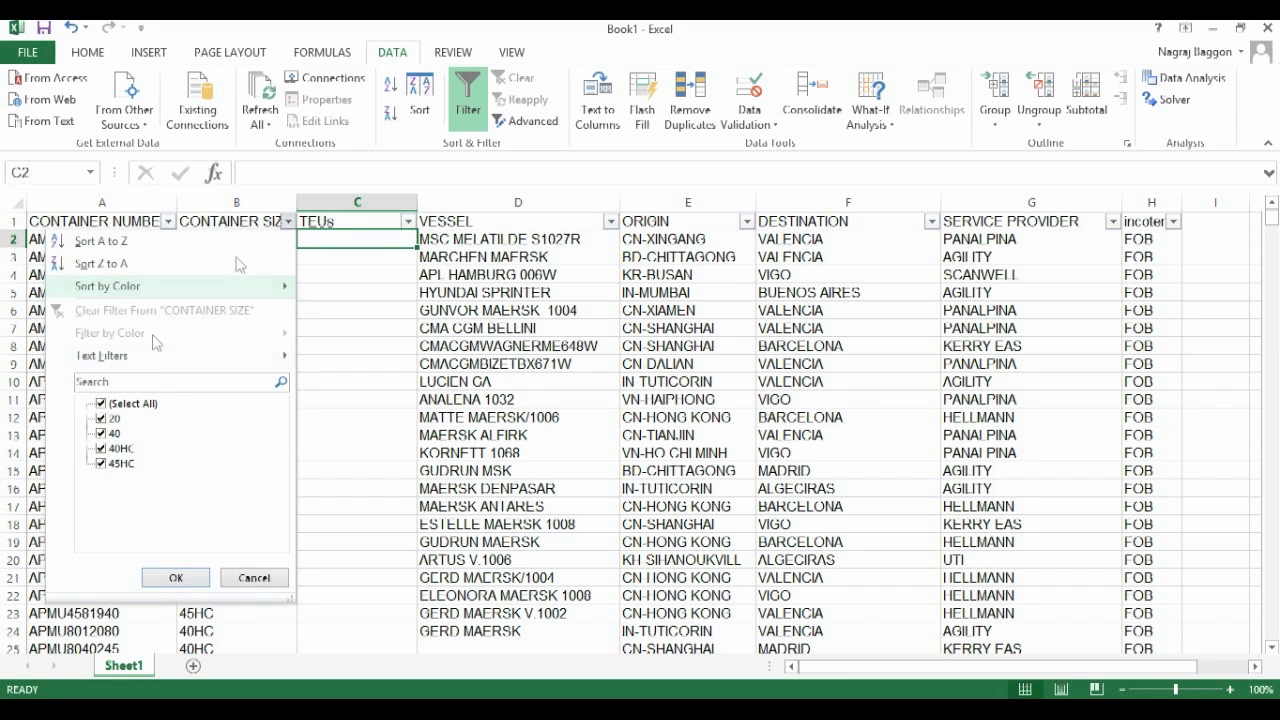
click(137, 404)
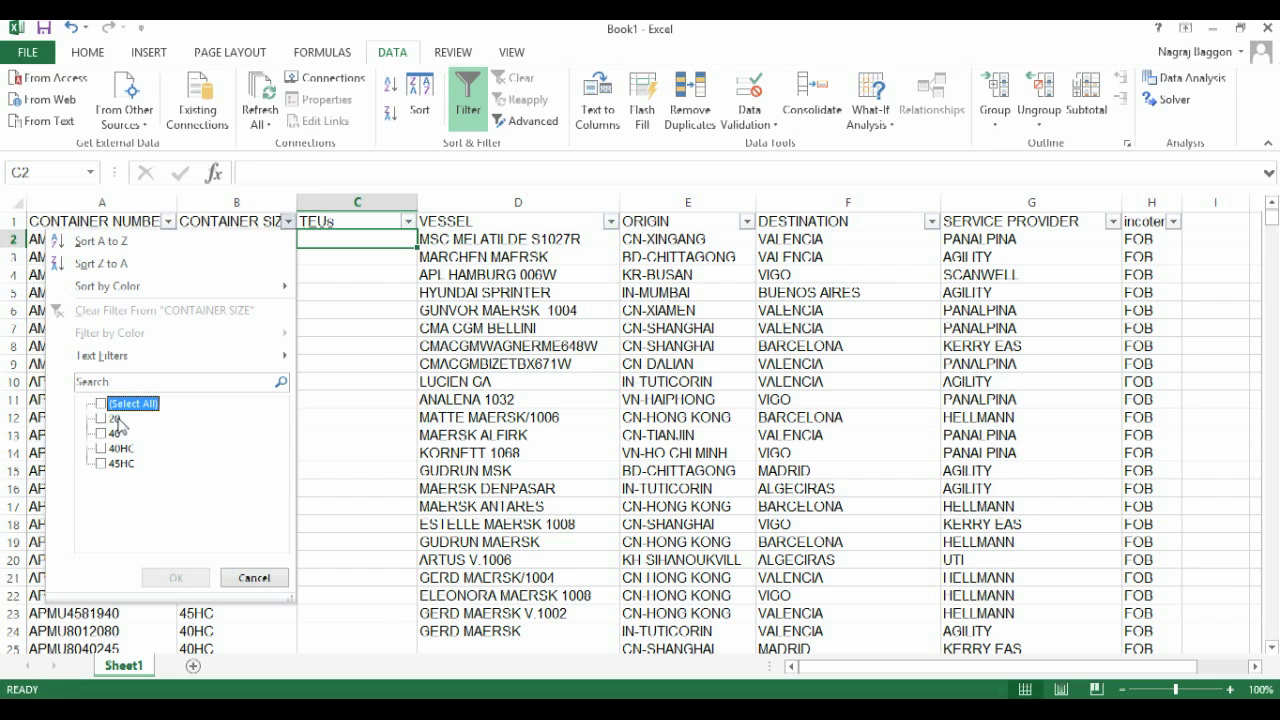
click(116, 419)
click(175, 578)
Enter 1 in the TEUs column and paste it into every visible size-20 row
click(325, 239)
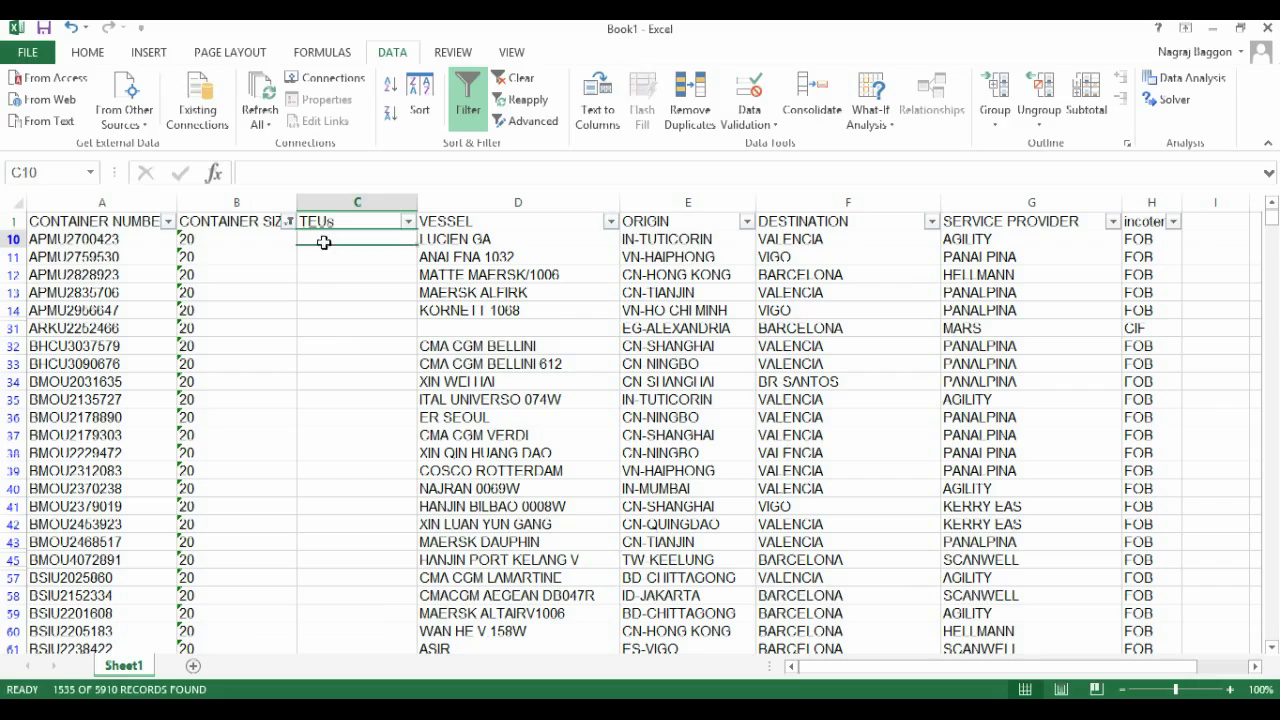
text(1)
key(Return)
key(Up)
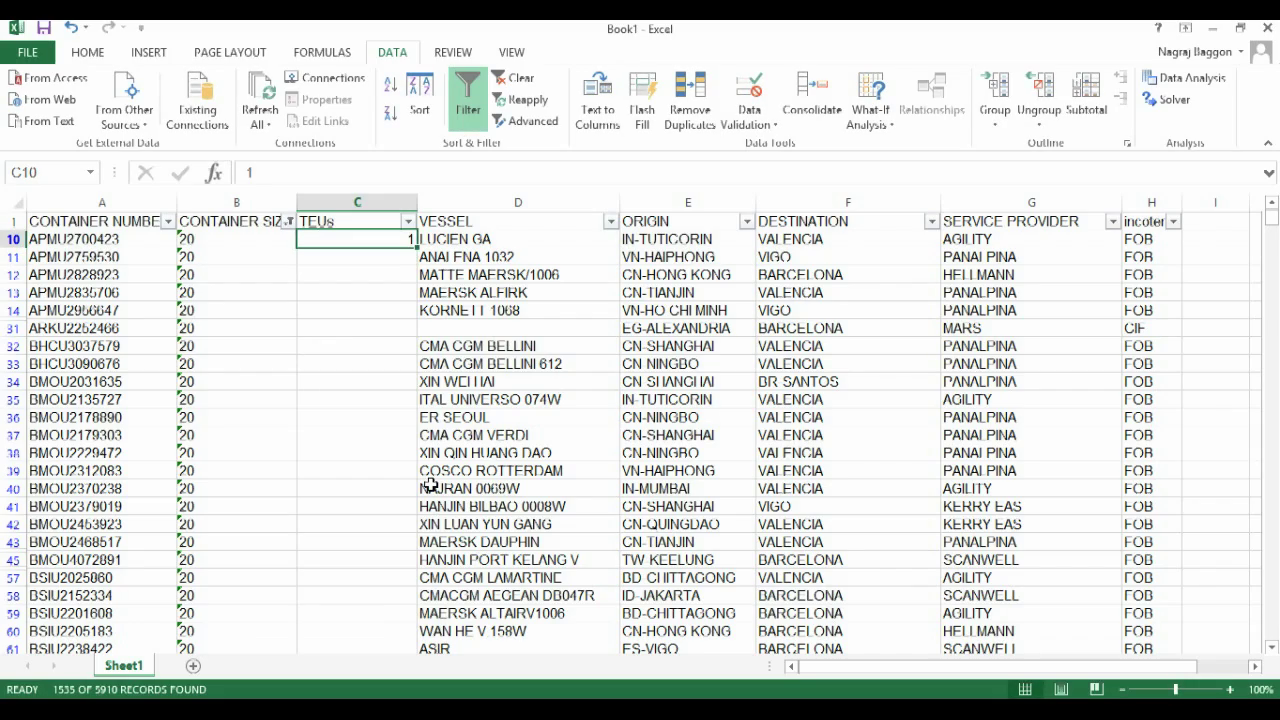
key(ctrl+c)
key(Left)
key(ctrl+Down)
key(Right)
key(ctrl+shift+Up)
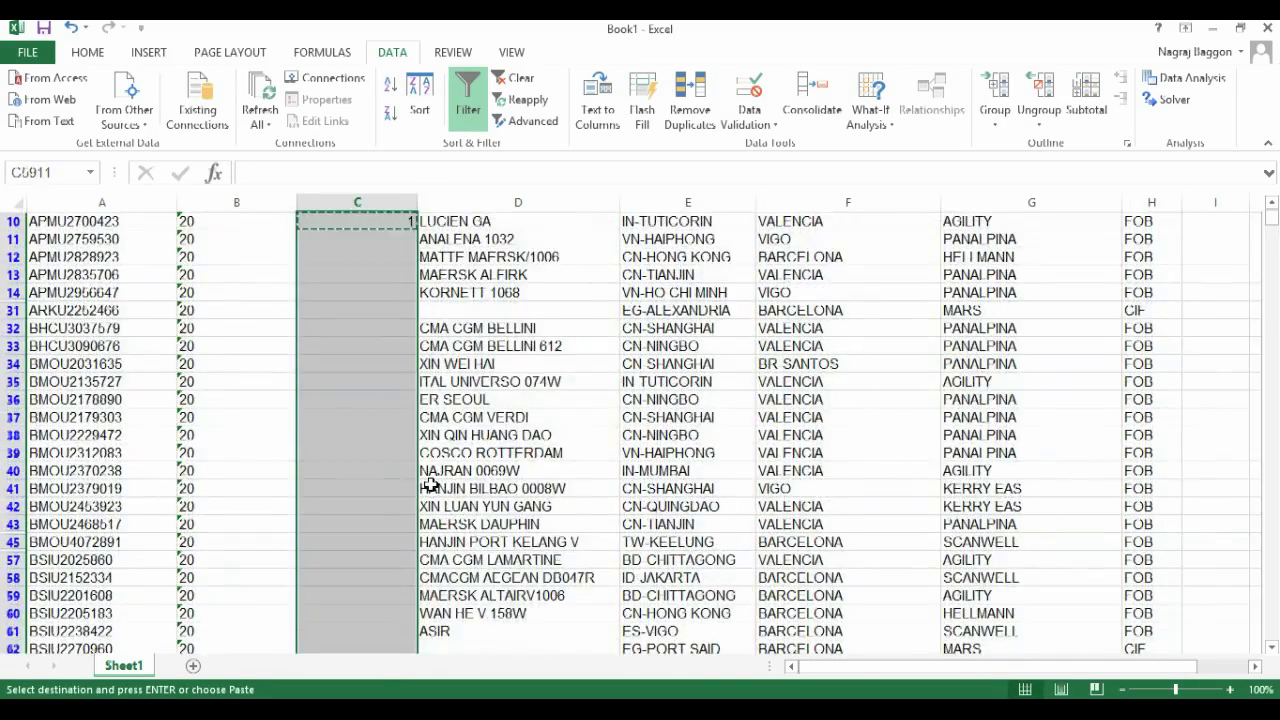
key(ctrl+v)
key(ctrl+Up)
Refilter CONTAINER SIZE to show only the 40 and 40HC containers
click(288, 221)
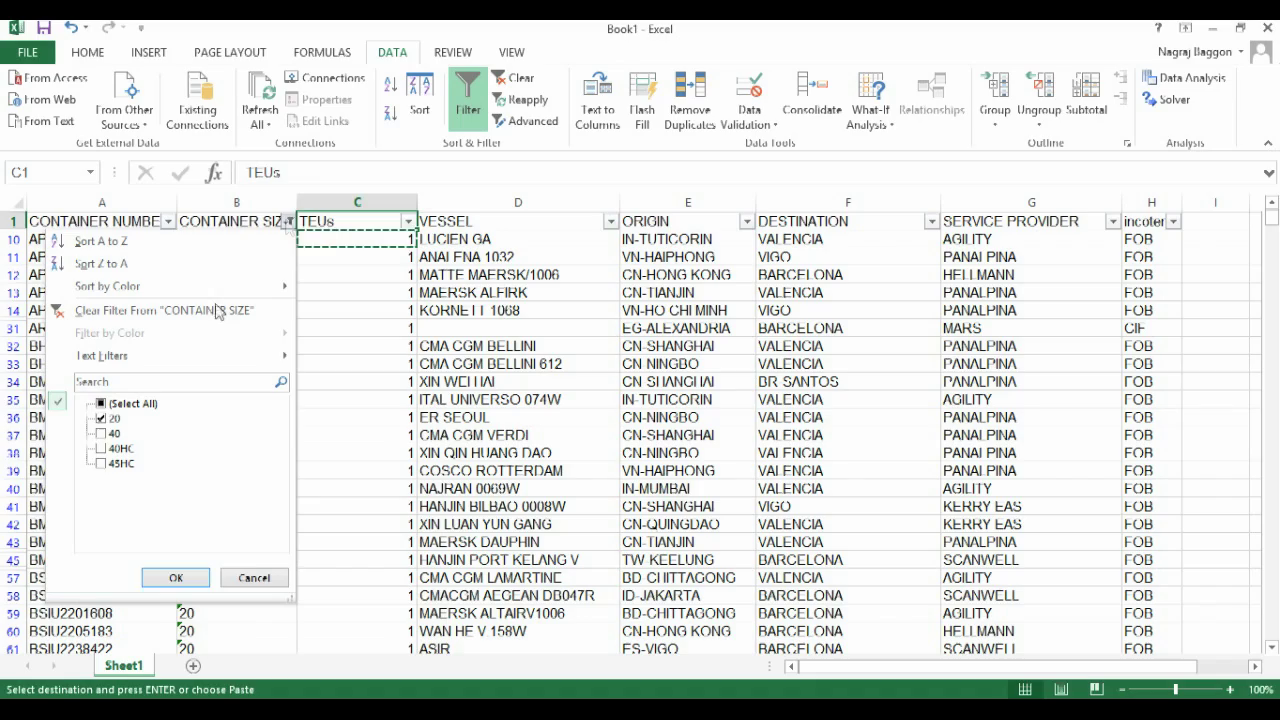
click(104, 403)
click(104, 443)
click(158, 574)
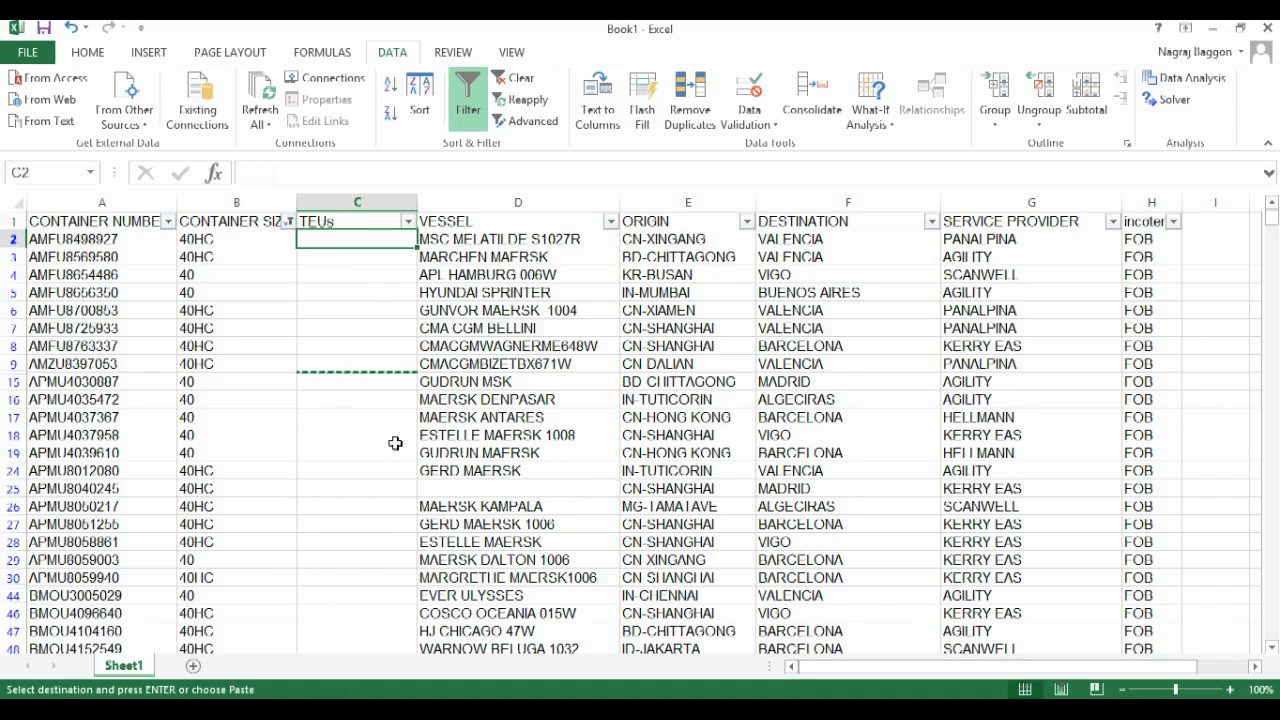
Paste a TEUs value of 2 into all visible 40 and 40HC rows
key(Down)
key(Left)
key(ctrl+Down)
key(Right)
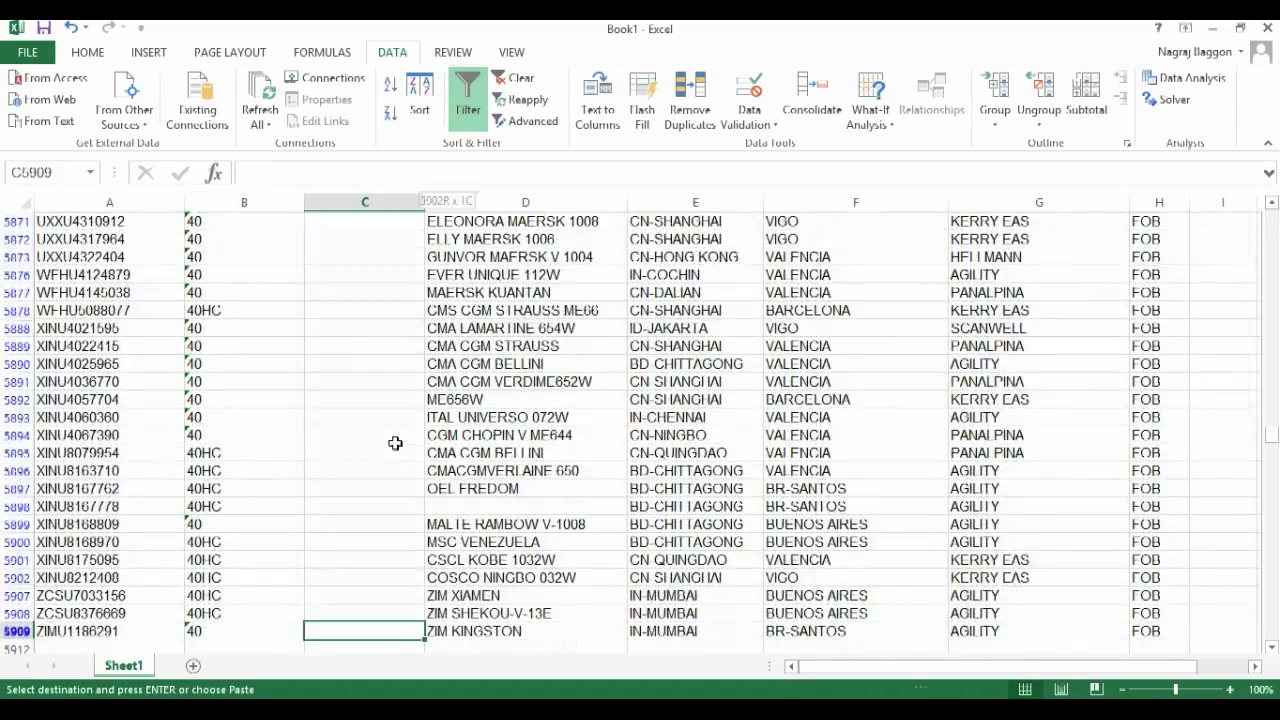
key(ctrl+shift+Up)
key(ctrl+v)
key(ctrl+Up)
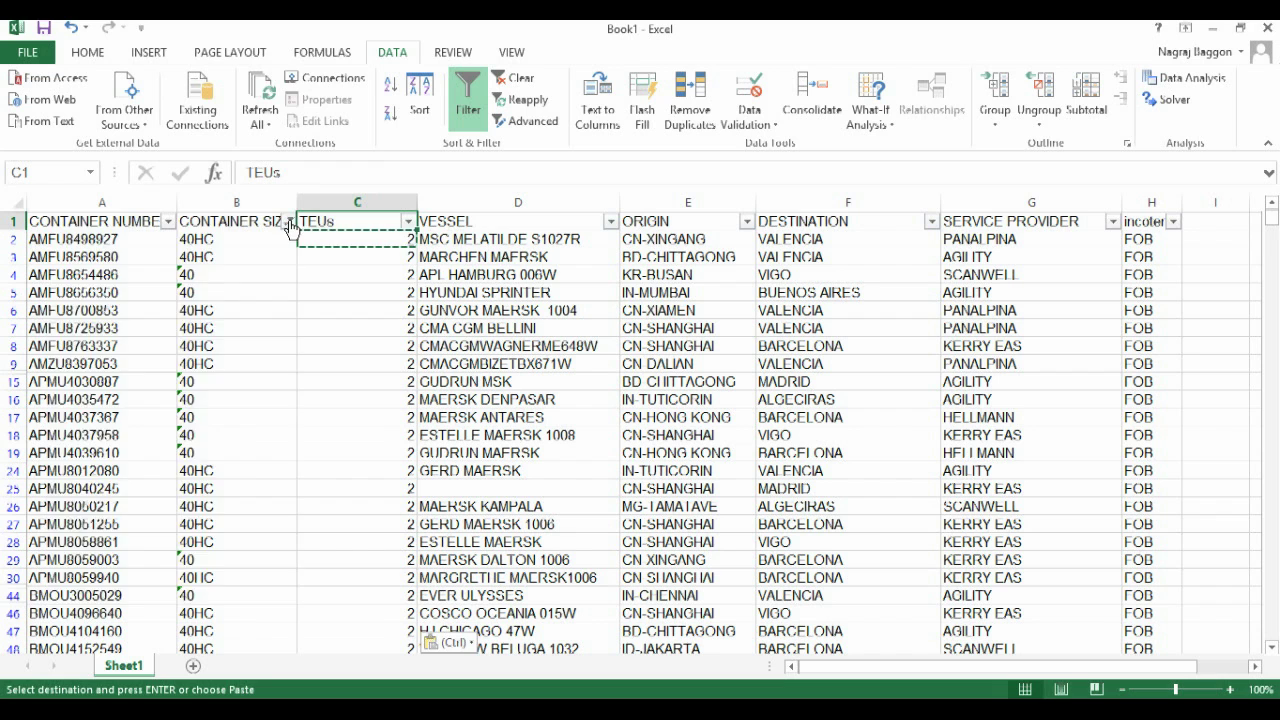
Filter CONTAINER SIZE to show only 45HC containers
click(288, 221)
click(101, 403)
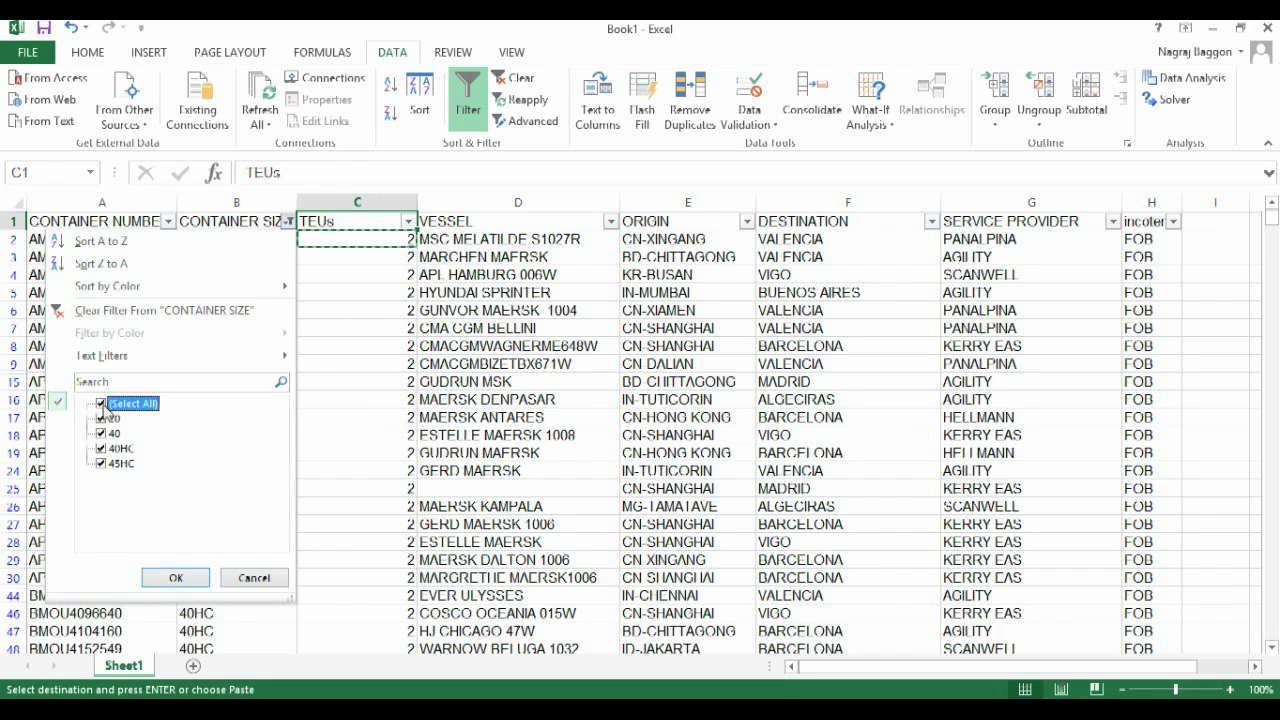
click(101, 463)
click(175, 578)
Enter 1.25 in the first 45HC TEUs cell and paste it into all visible 45HC rows
key(Down)
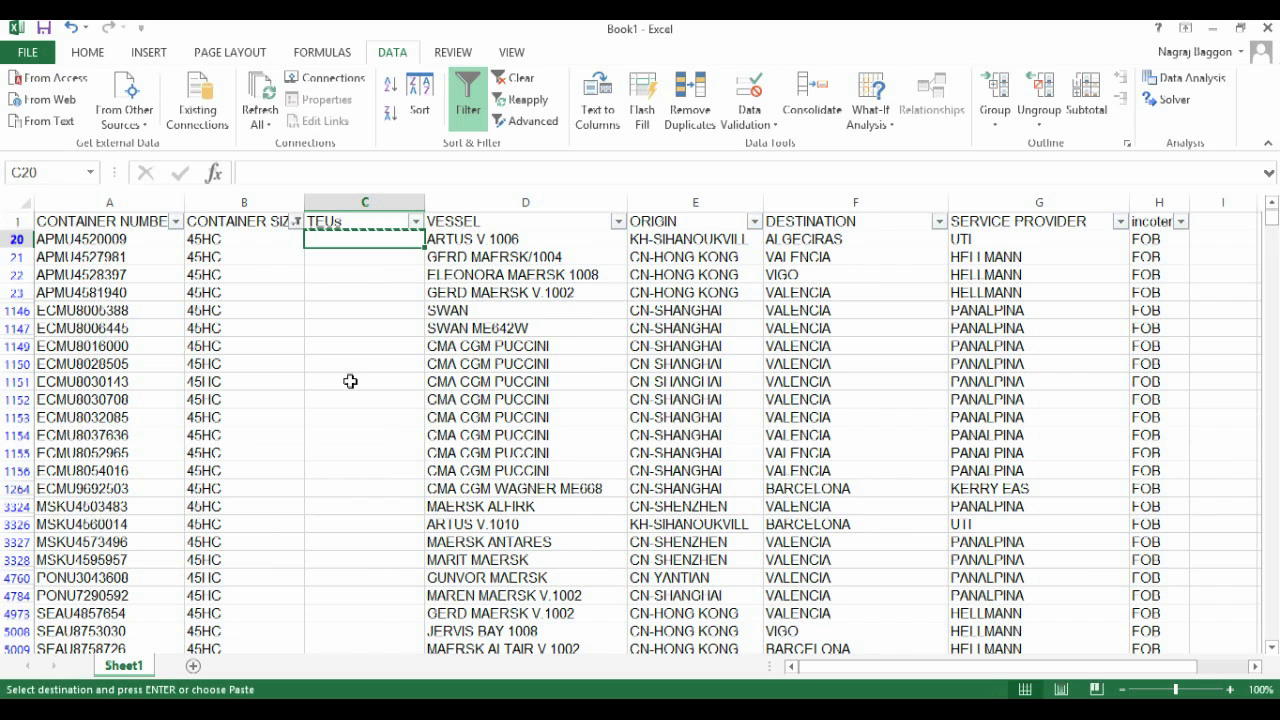
text(1.25)
key(Return)
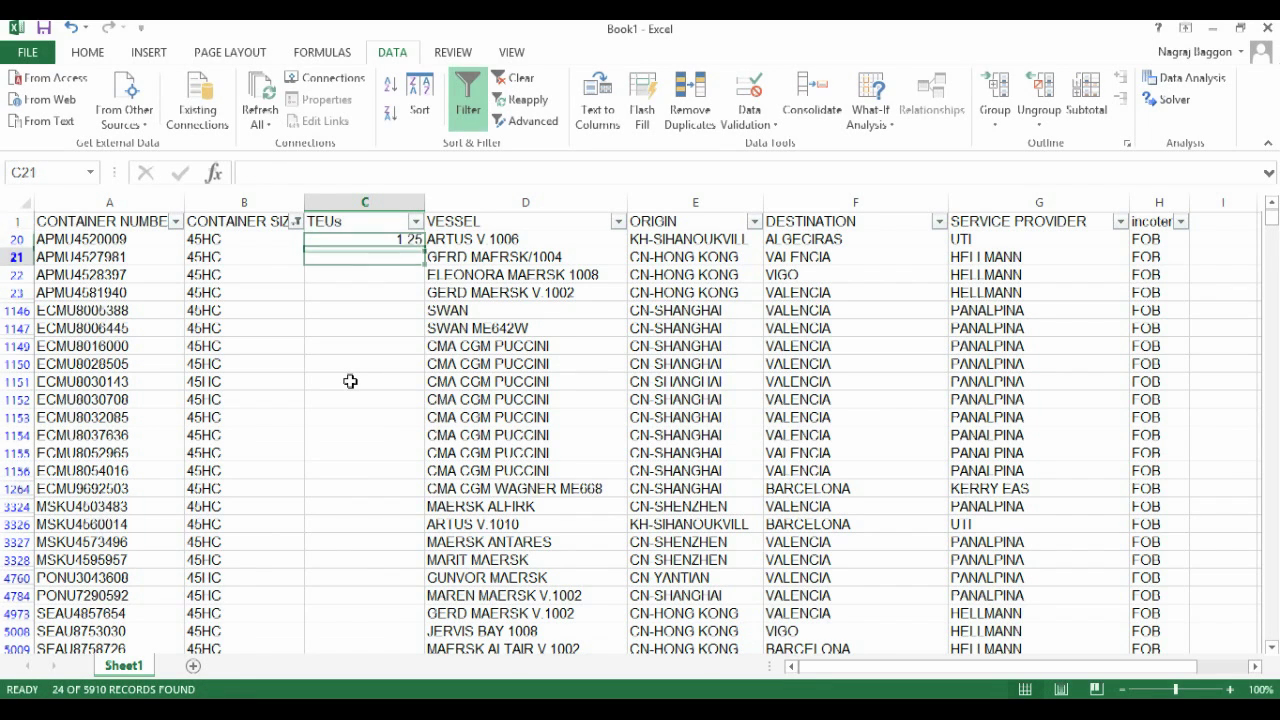
key(Up)
key(ctrl+c)
key(shift+Left)
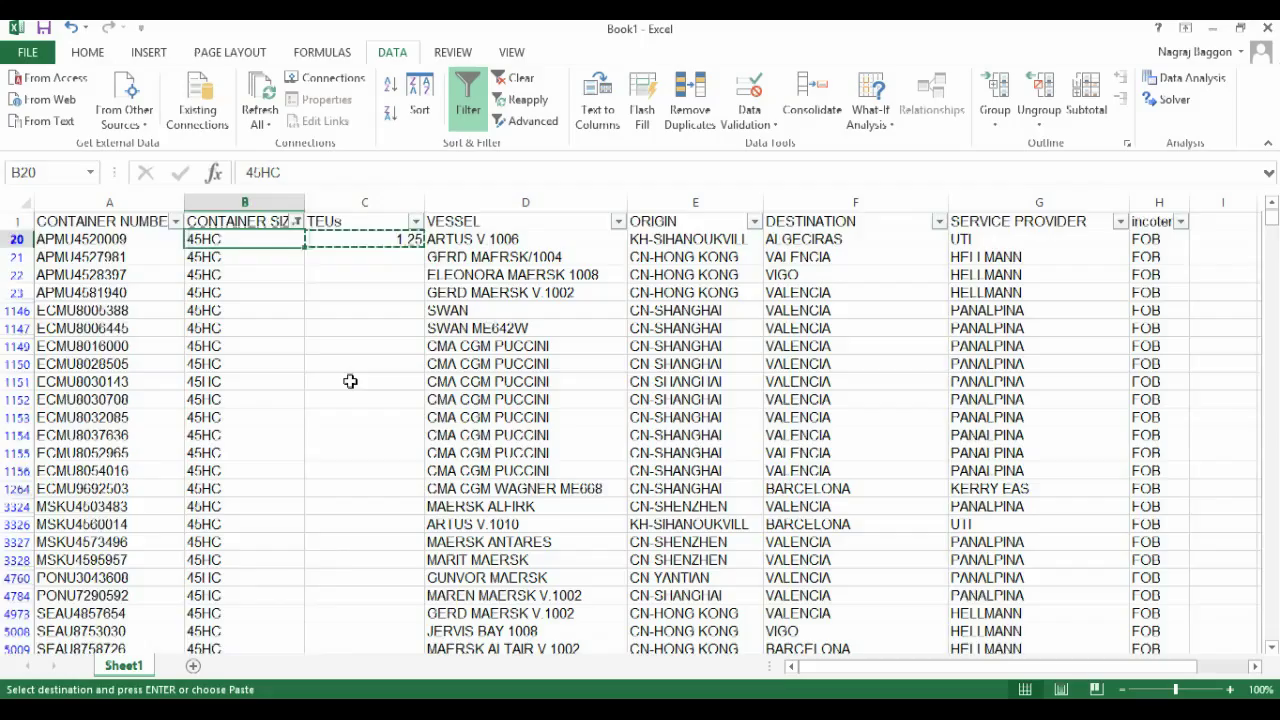
key(ctrl+shift+Down)
key(shift+Right)
key(ctrl+v)
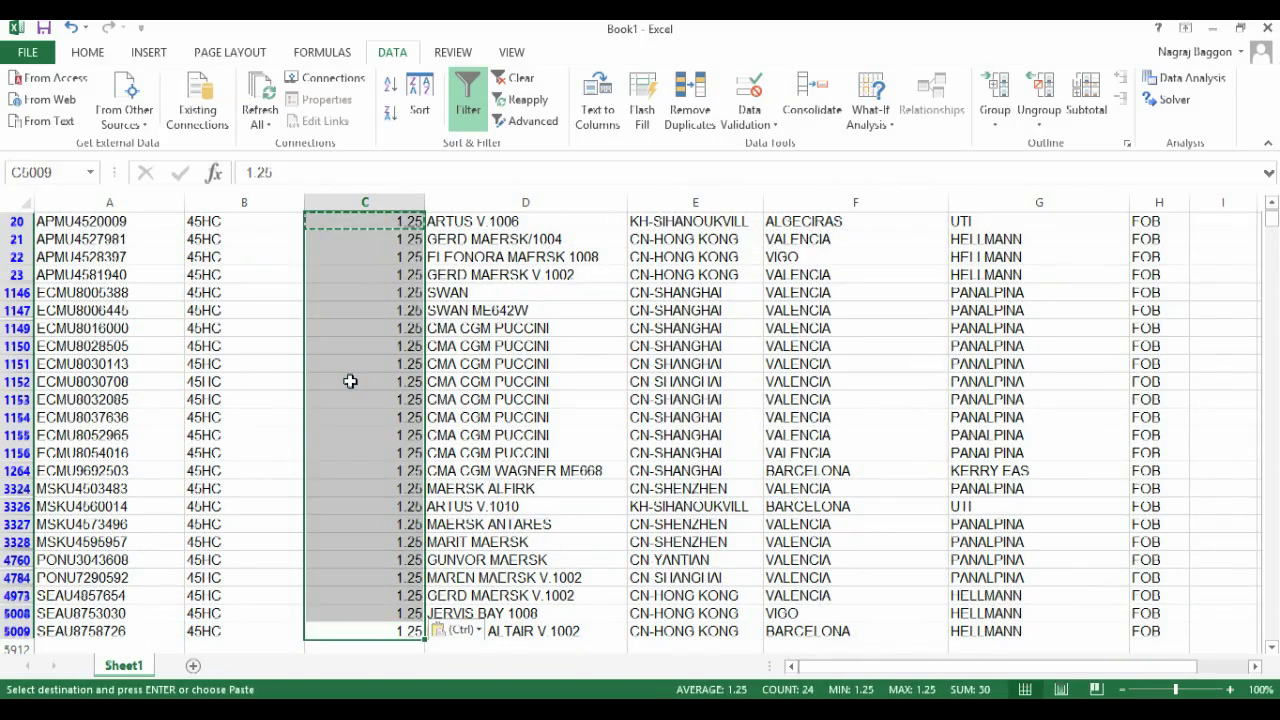
key(ctrl+Up)
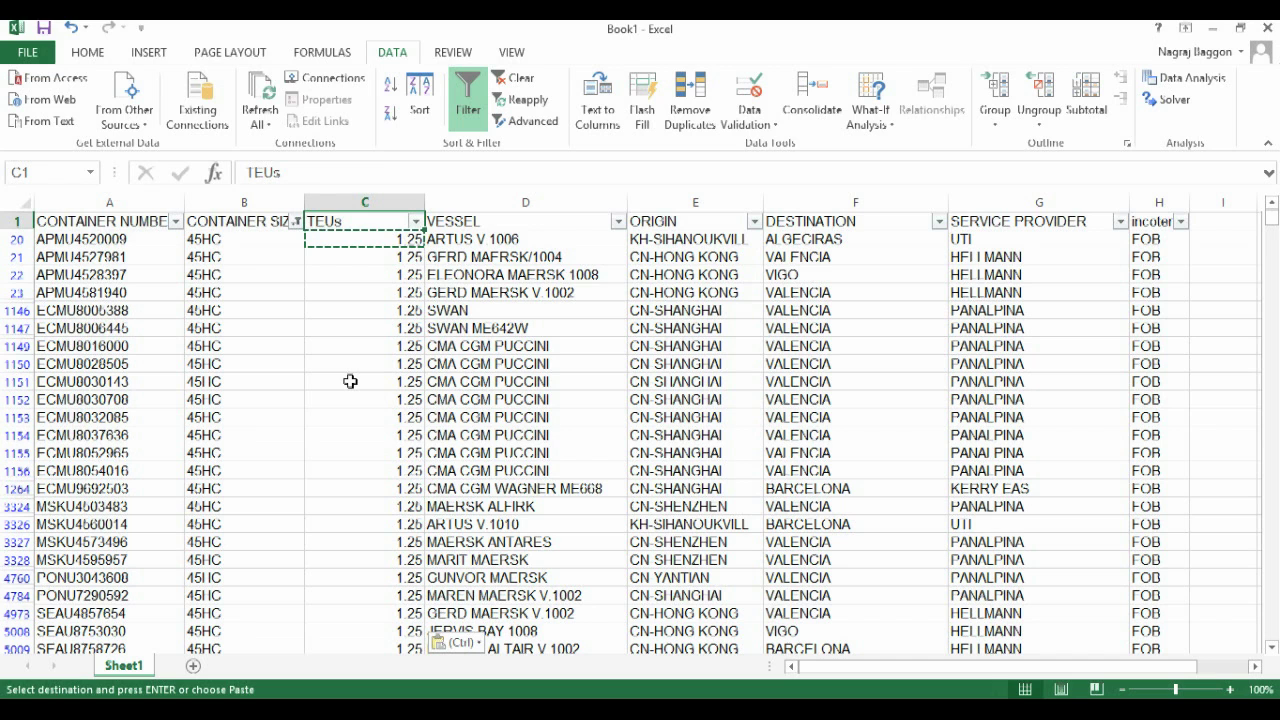
Toggle the AutoFilter off and back on to clear the container-size filter
click(460, 115)
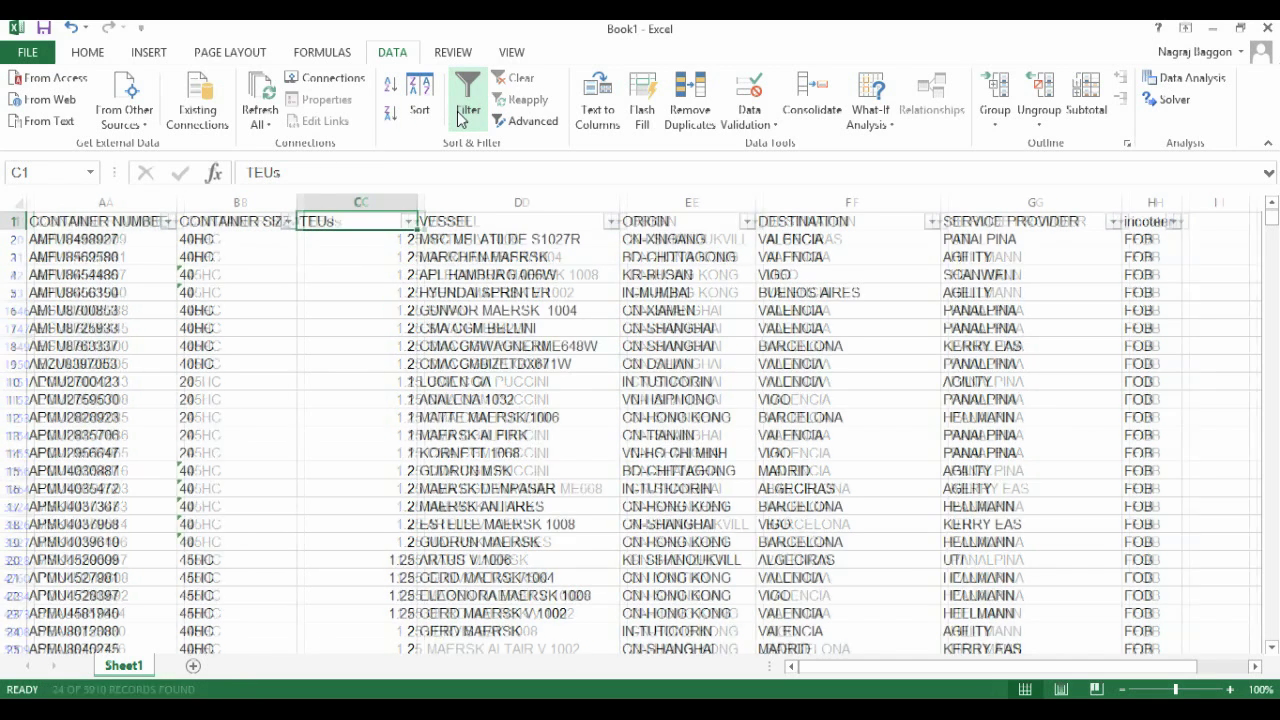
click(460, 115)
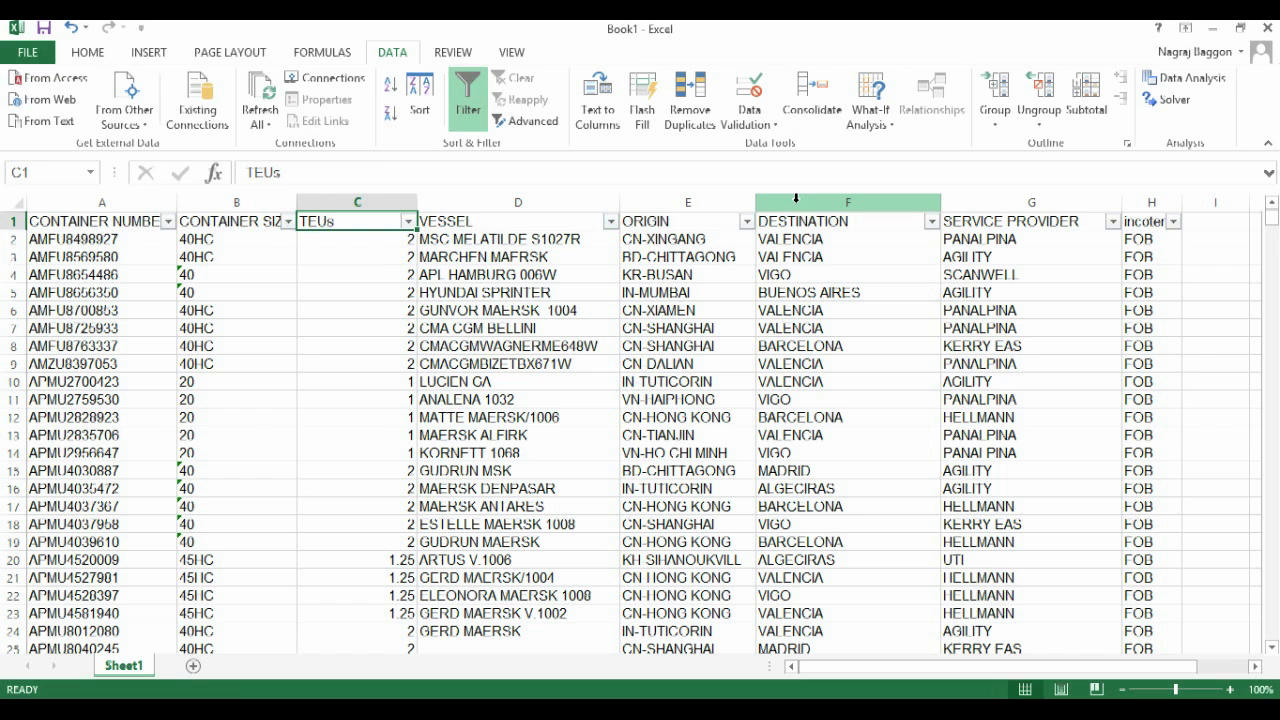
Insert a new column before DESTINATION headed 'ORIGIN-CODE'
click(796, 200)
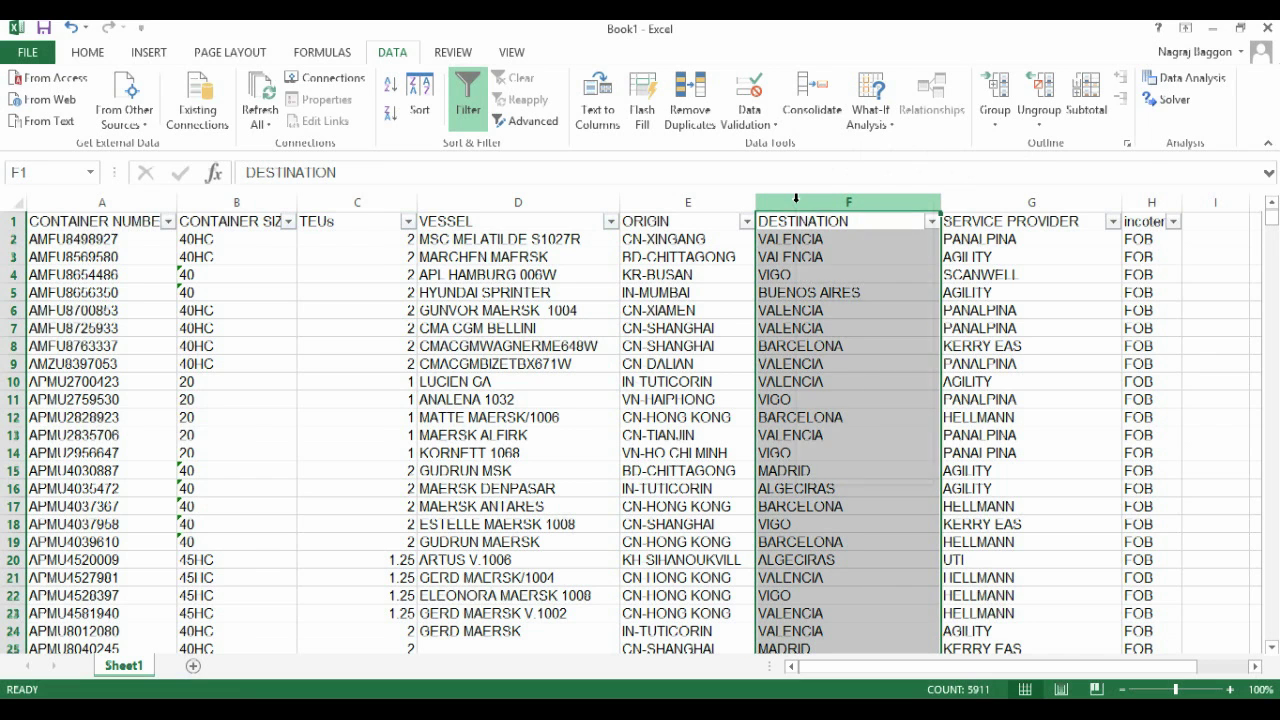
right_click(797, 201)
click(815, 340)
click(777, 221)
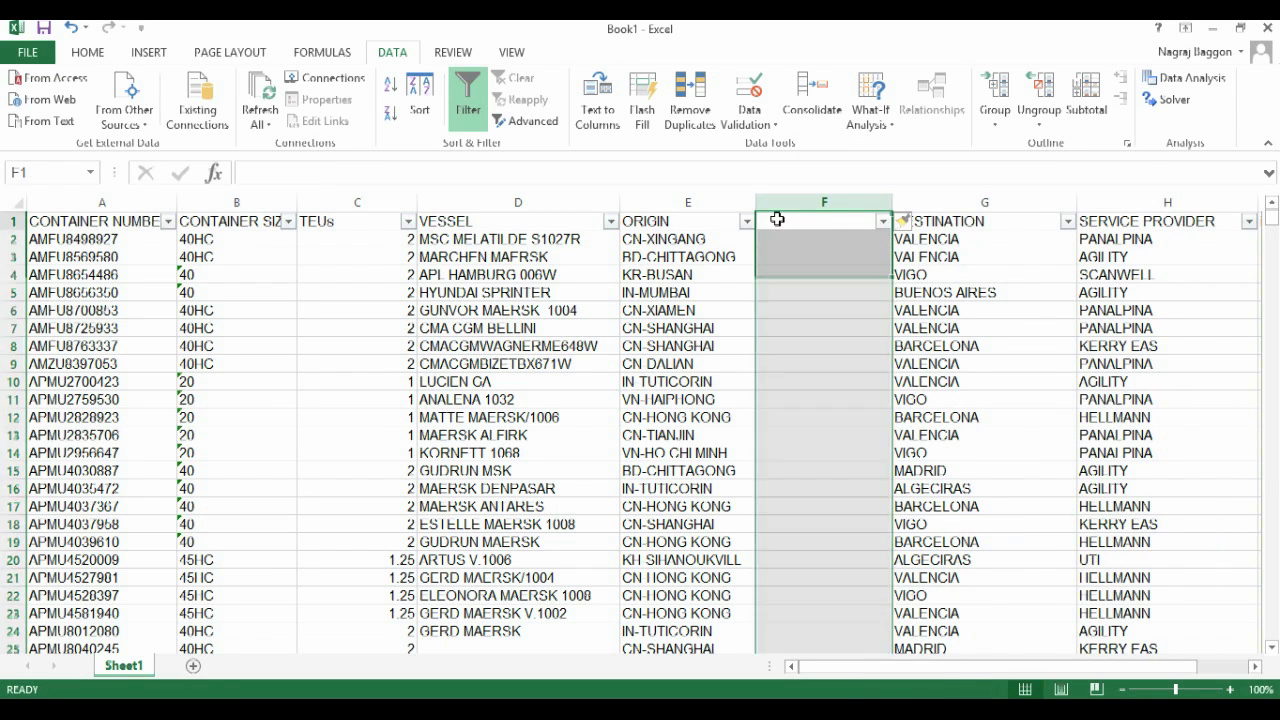
text(OR)
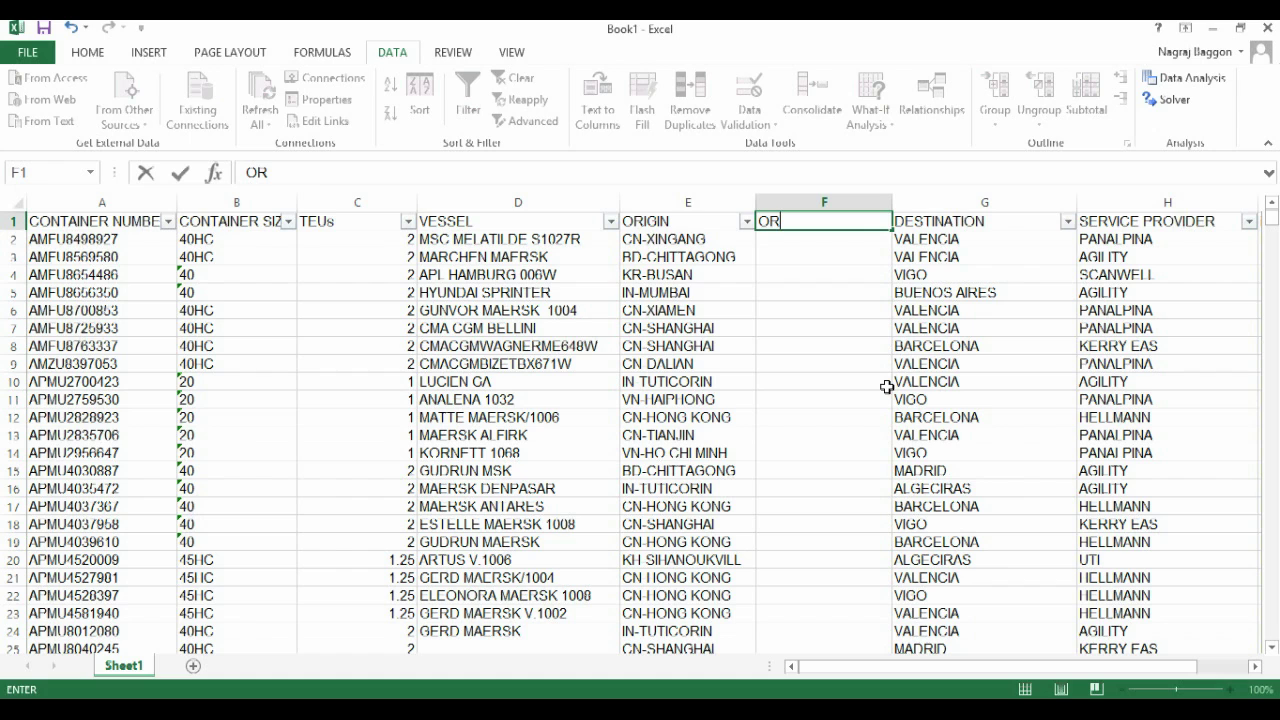
text(IGIN-CODE)
key(Return)
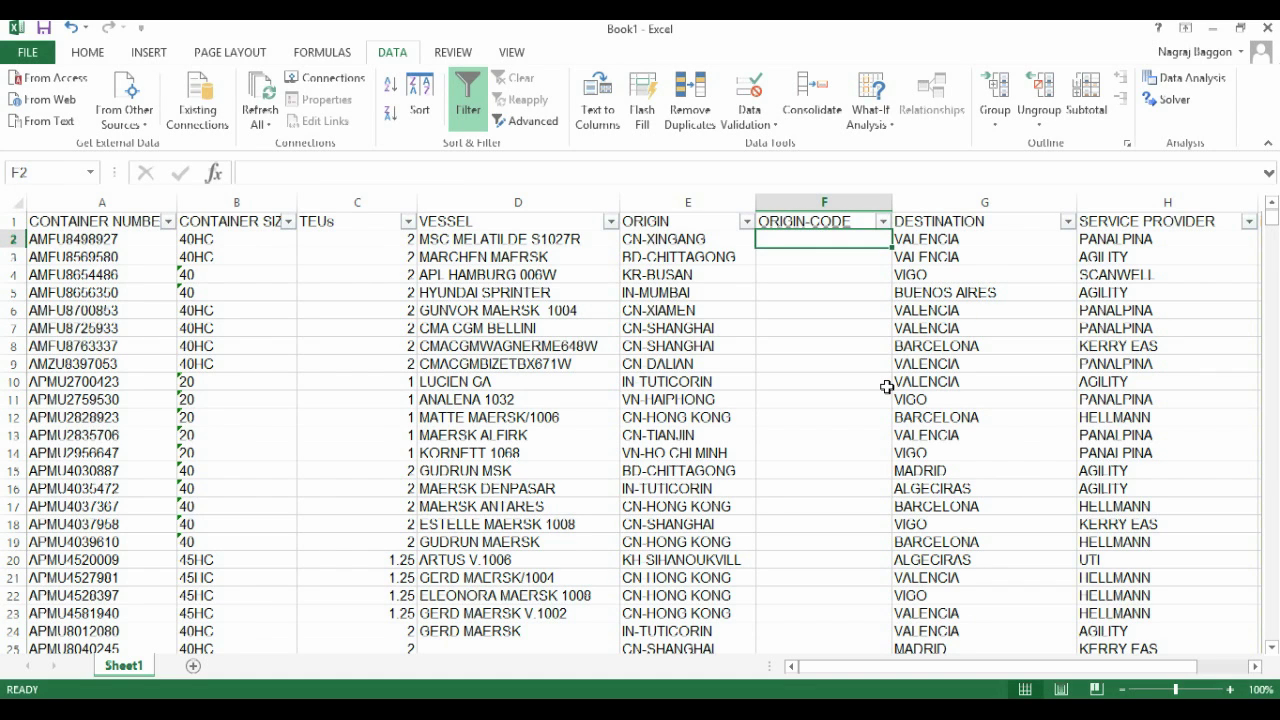
Fill the ORIGIN-CODE column with =LEFT(E2,2) down to the last row
text(=LEFT()
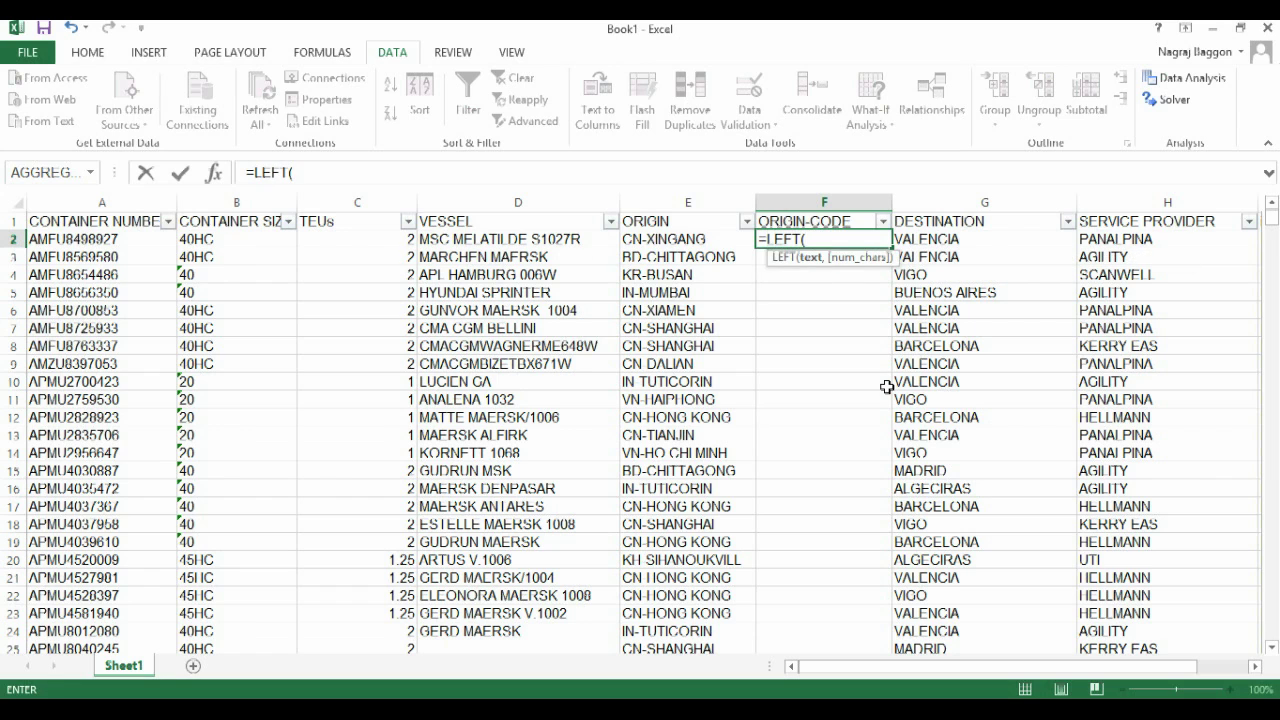
key(Left)
text(,2)
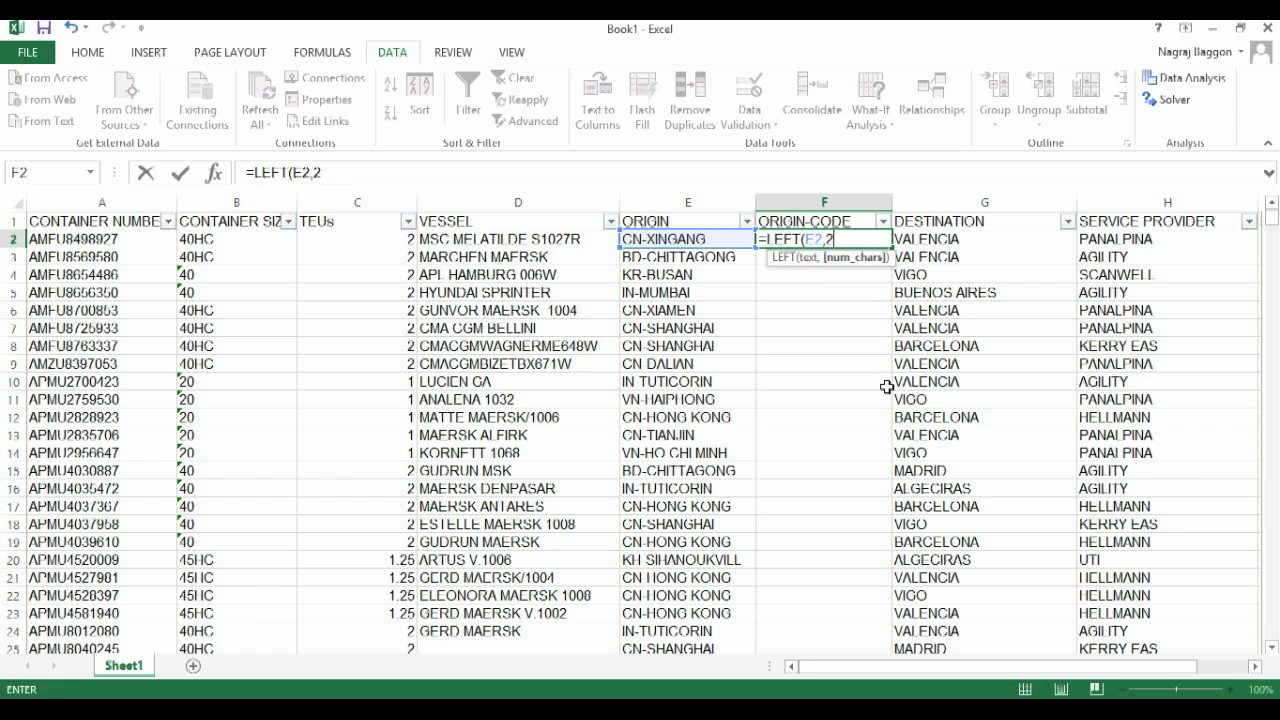
key(ctrl+Return)
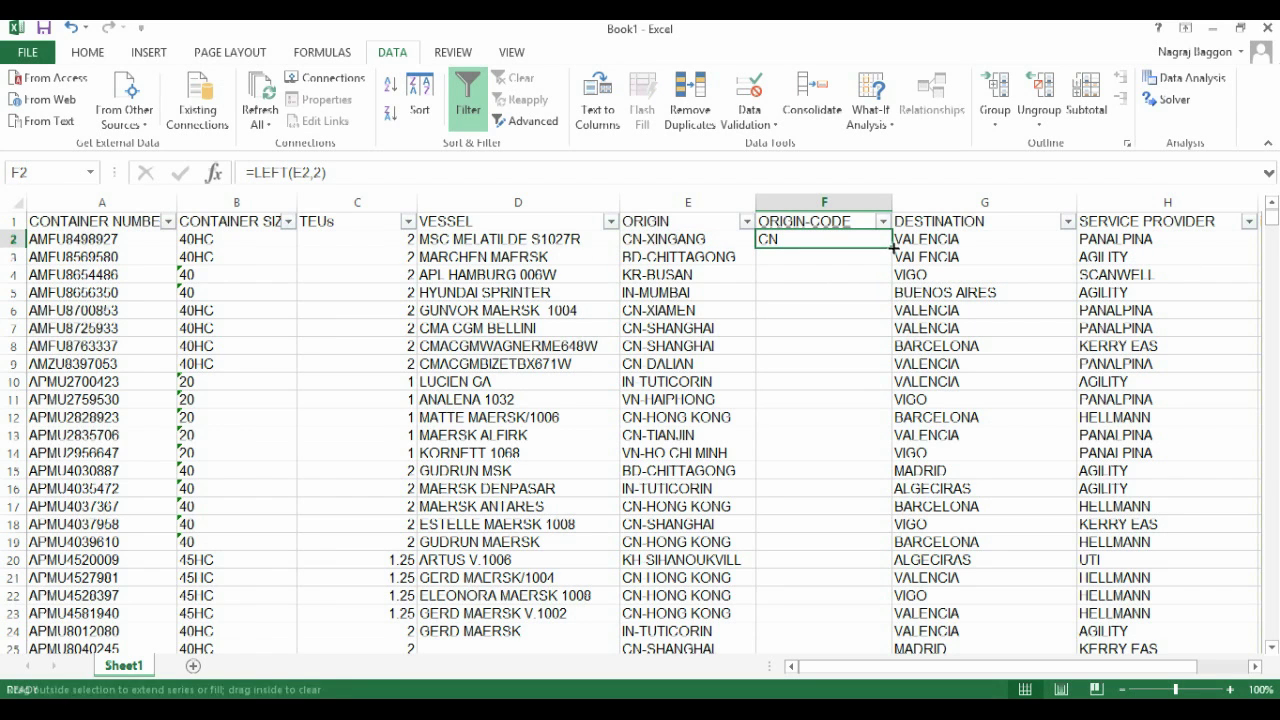
double_click(892, 249)
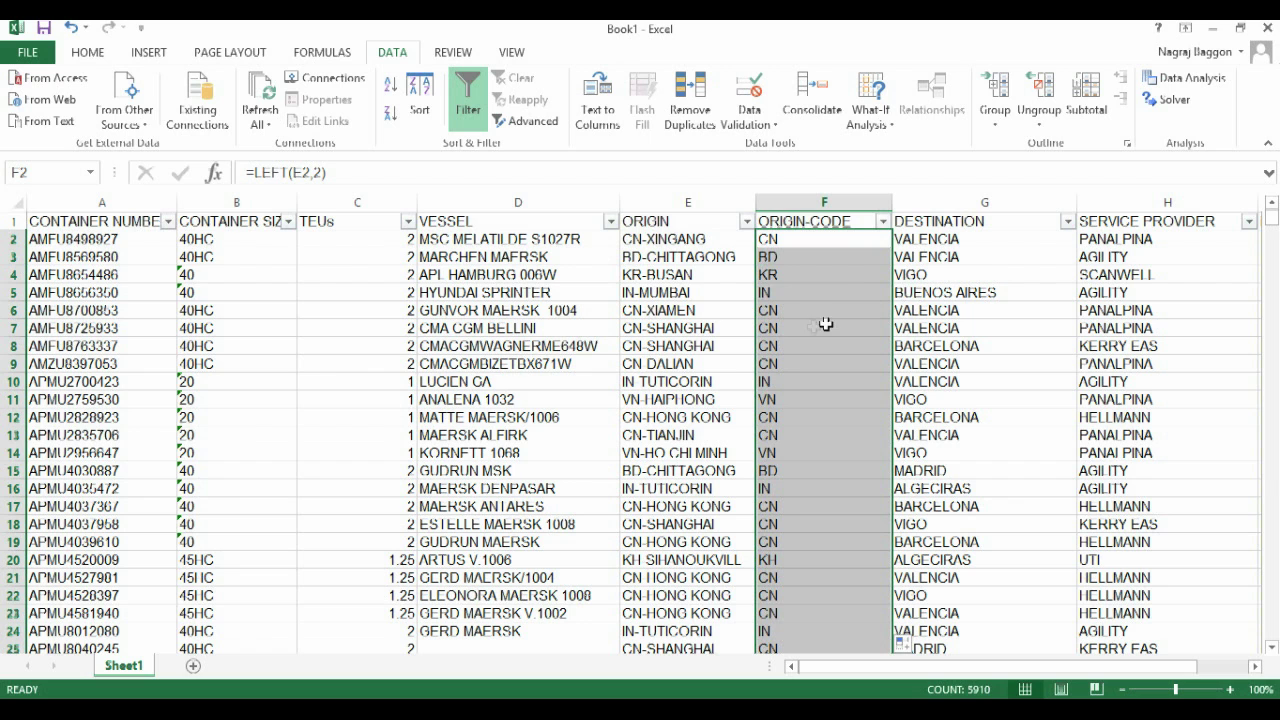
Copy the whole sheet and paste it back as values
click(19, 203)
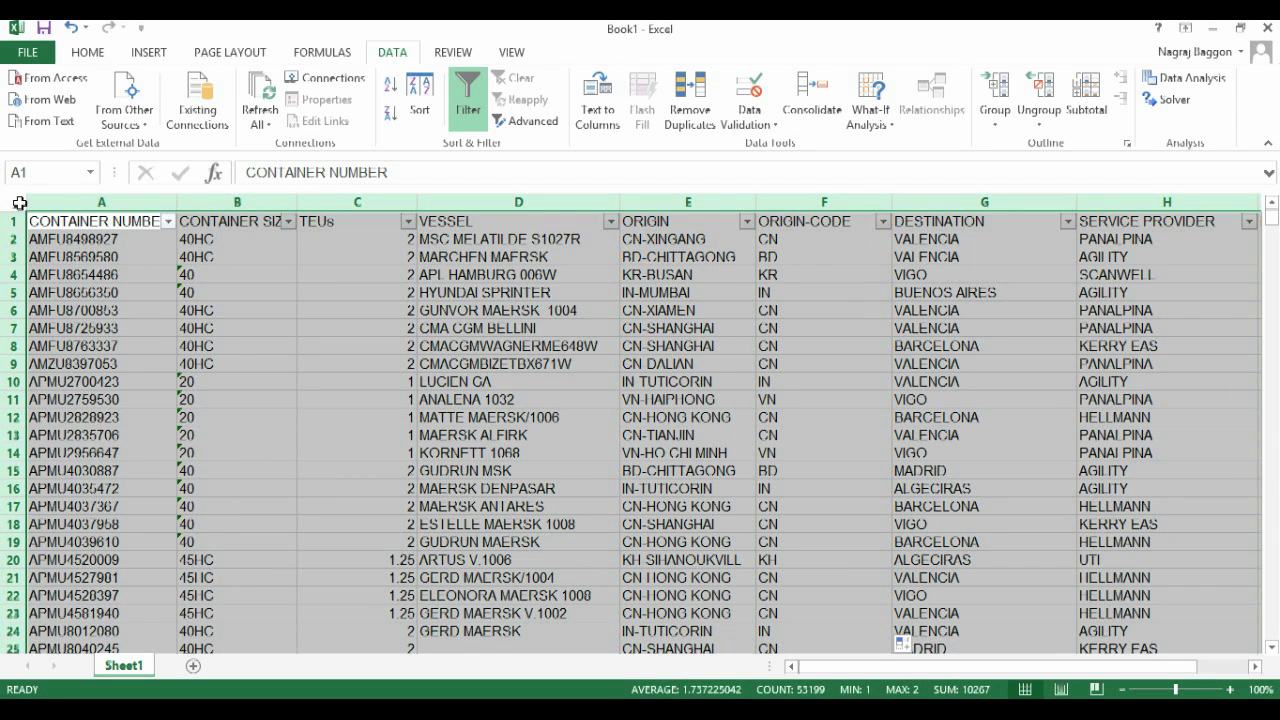
key(ctrl+c)
right_click(52, 223)
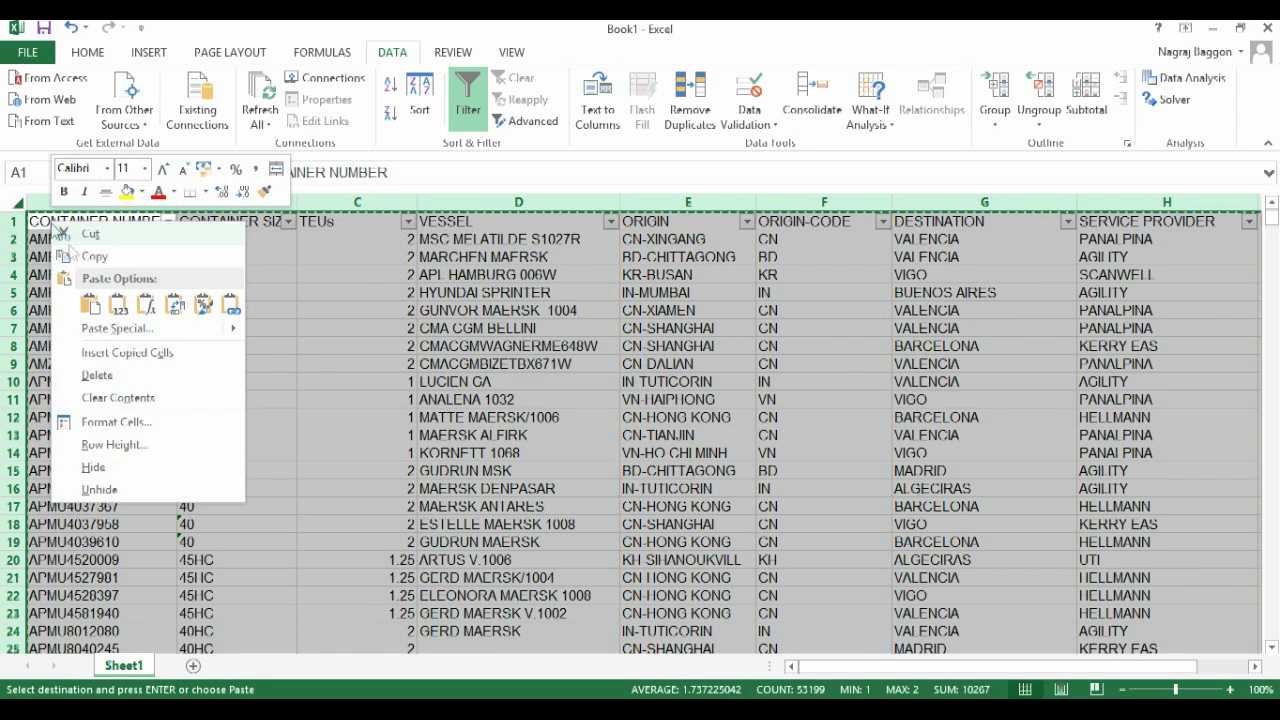
click(113, 308)
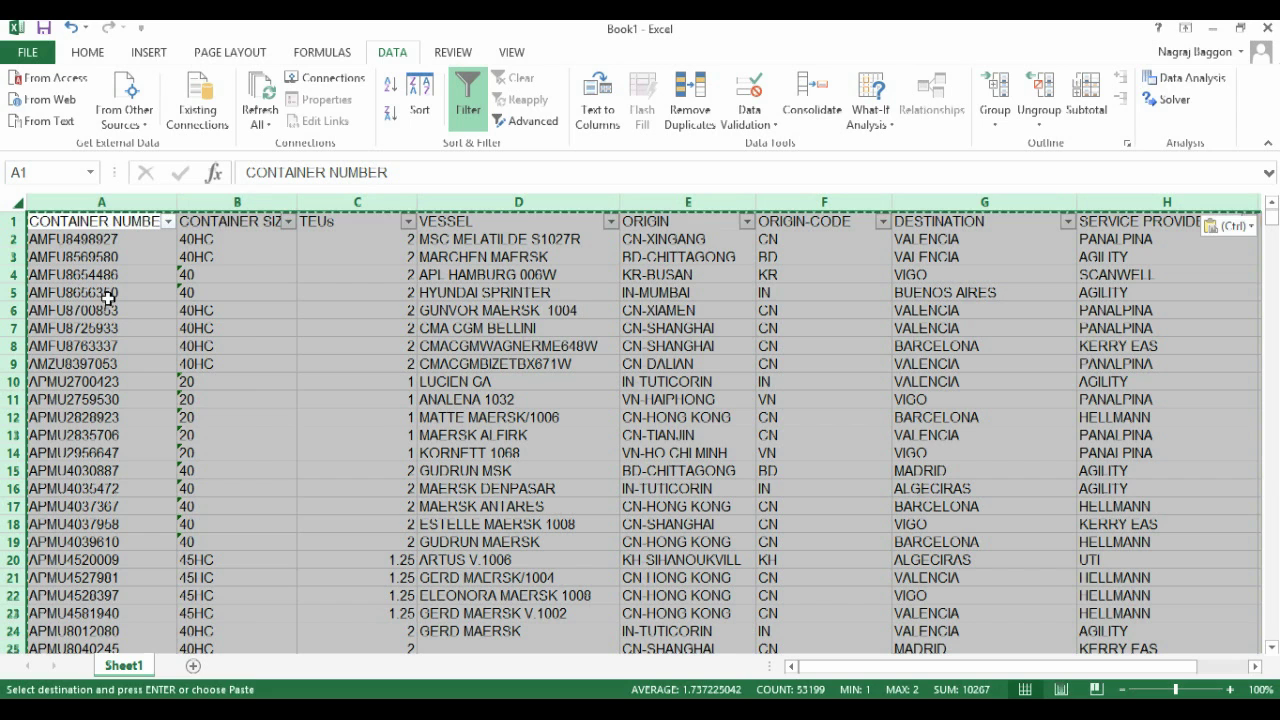
key(Escape)
click(89, 216)
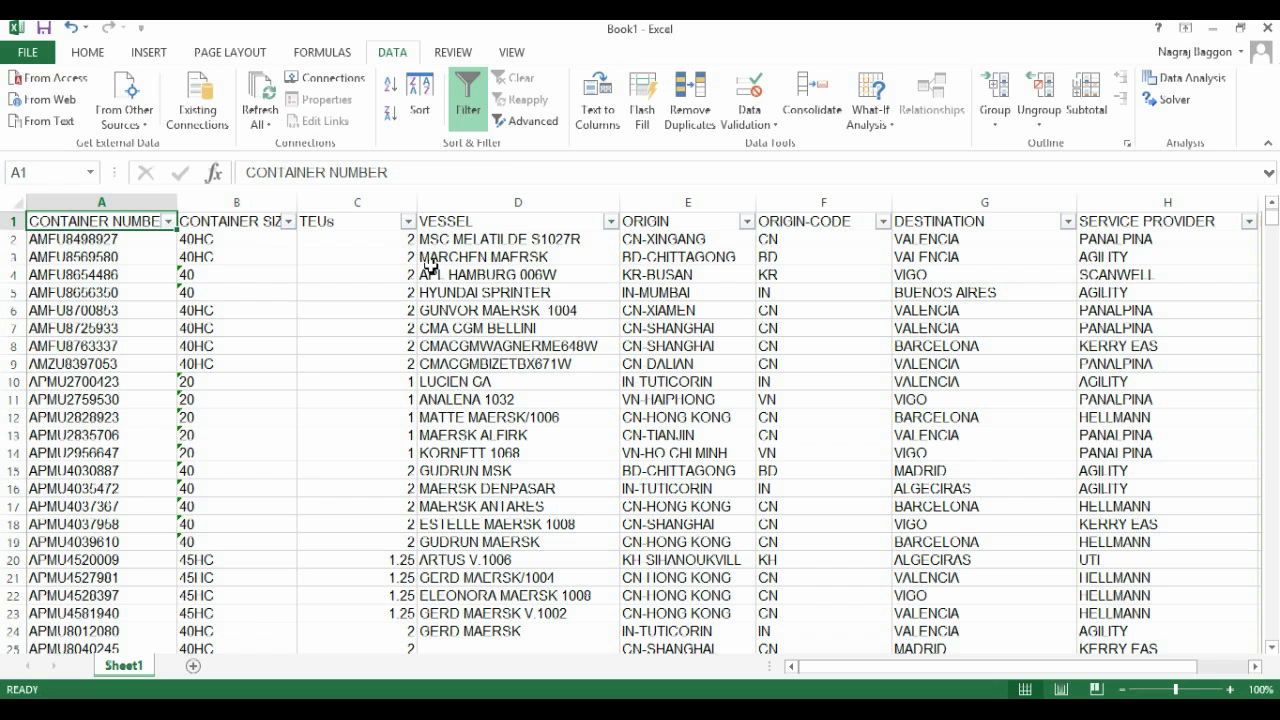
Insert a PivotTable from Sheet1!$A$1:$I$5911 on a new worksheet
click(150, 55)
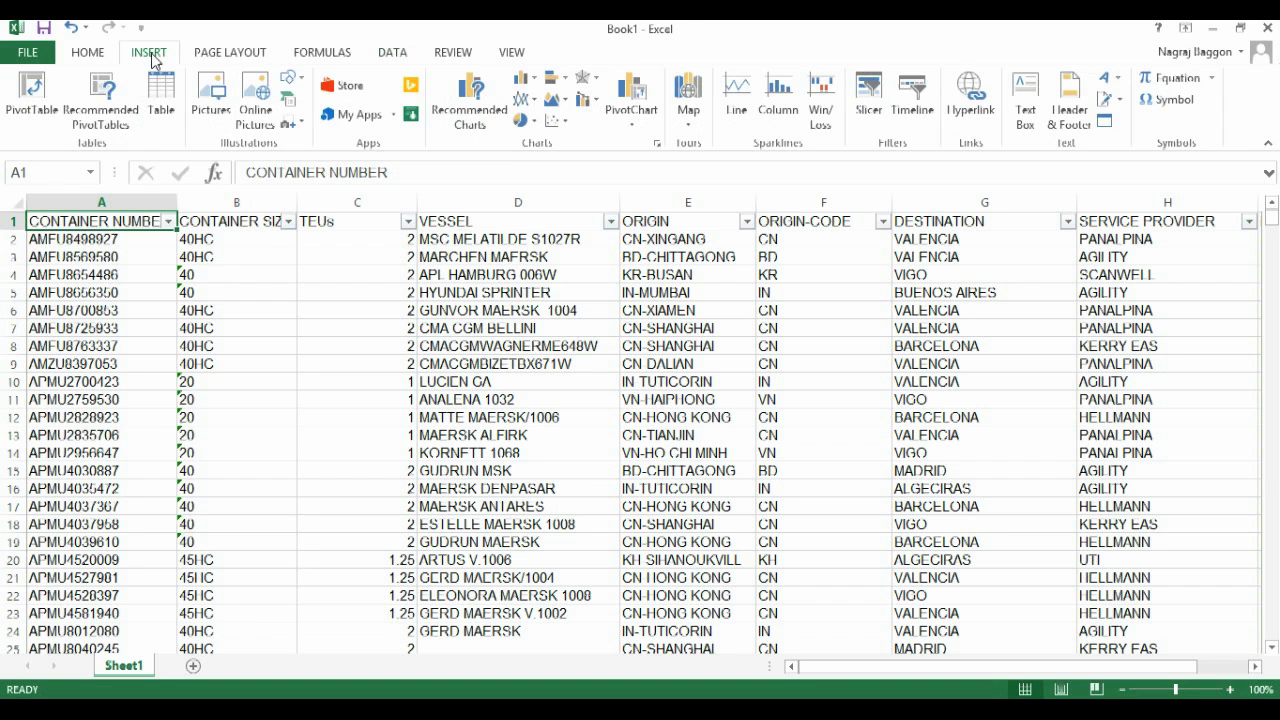
click(40, 95)
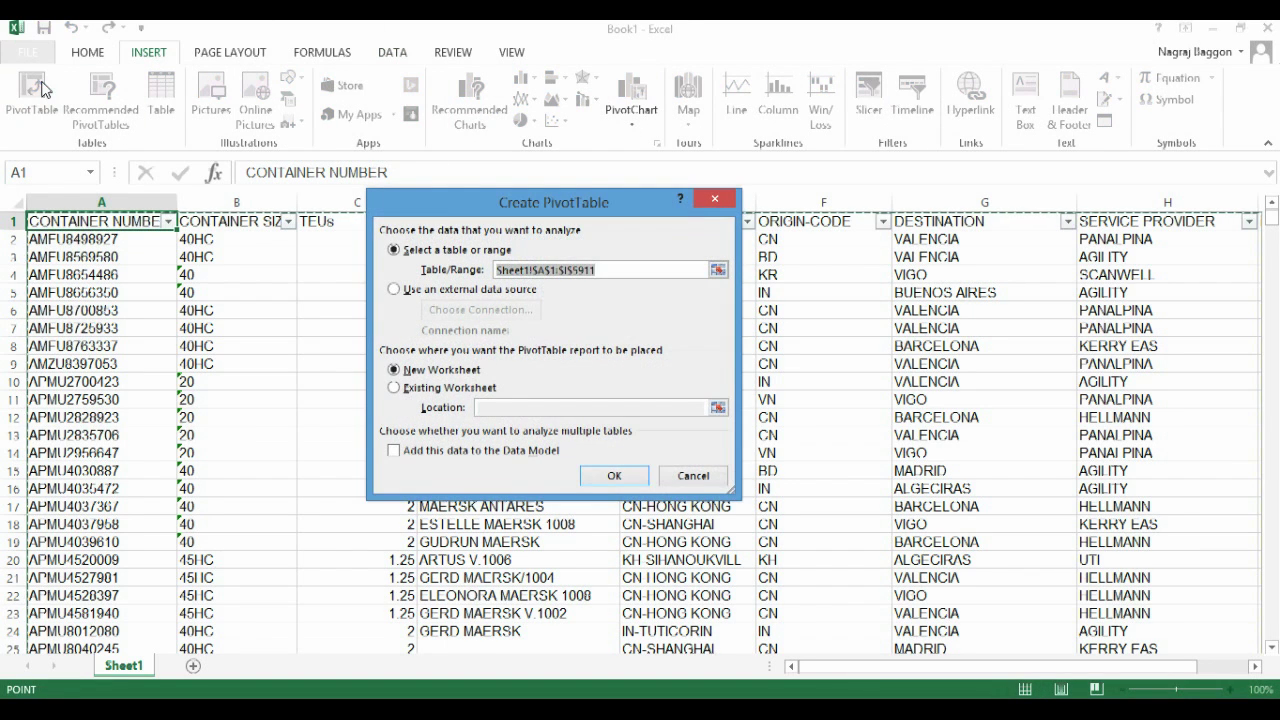
click(614, 476)
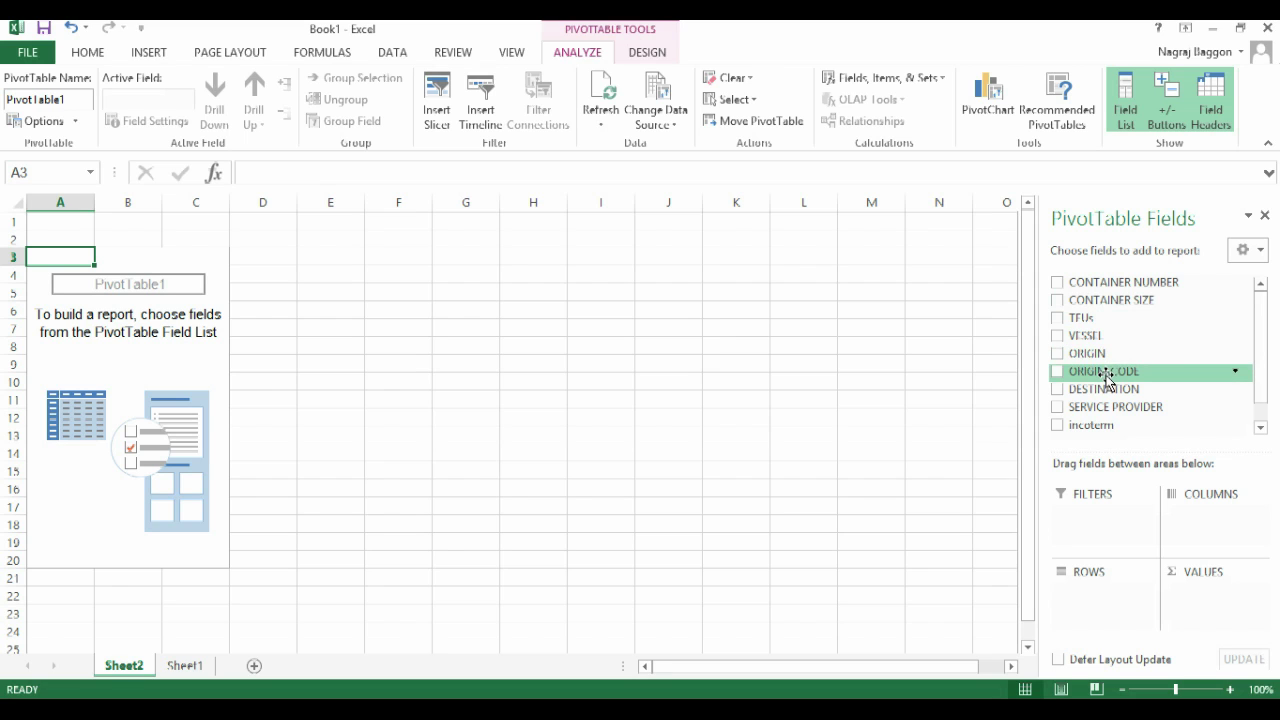
Put ORIGIN-CODE in Rows and Sum of TEUs in Values, delete the blank top rows, and select the results
drag(1100, 371, 1097, 605)
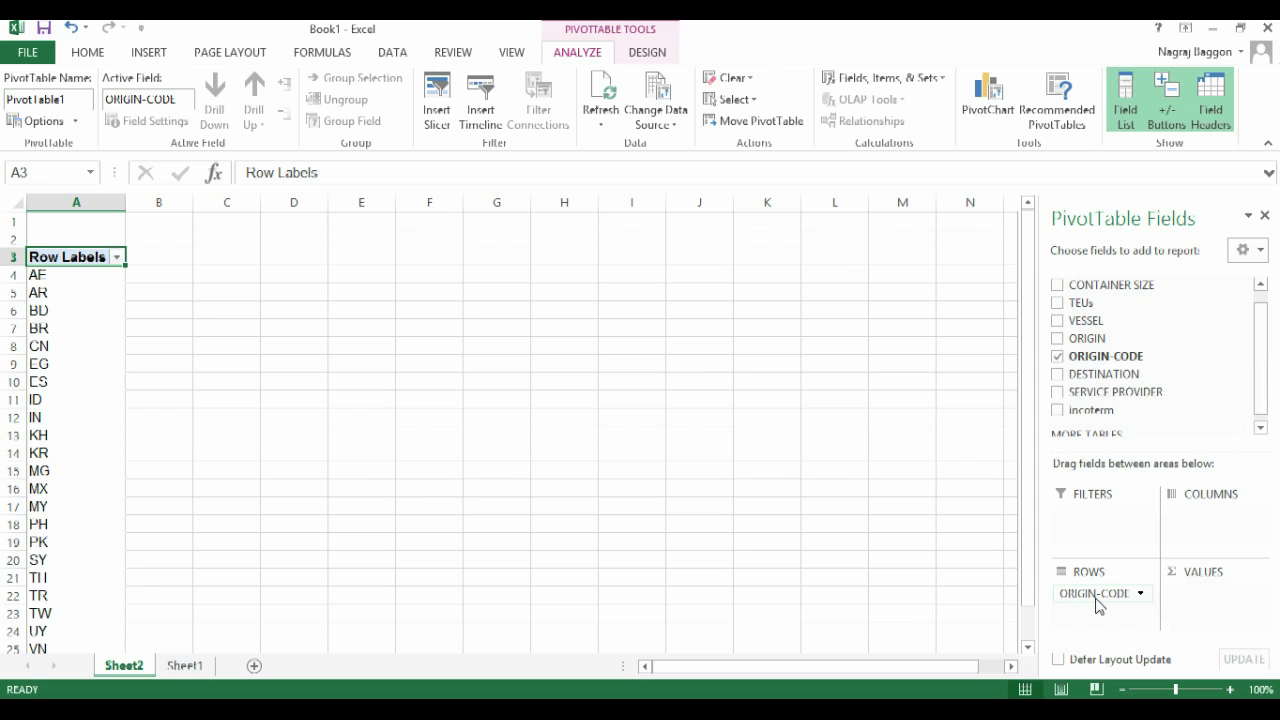
drag(1080, 303, 1183, 597)
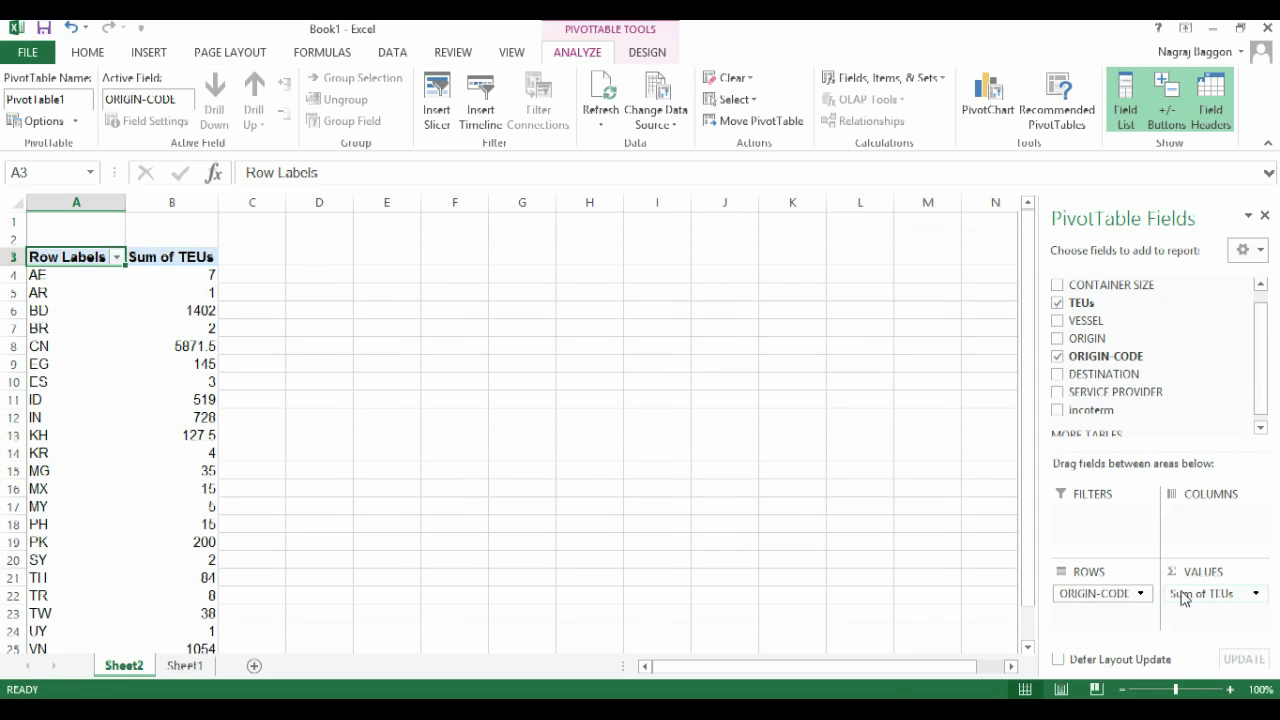
drag(13, 238, 13, 221)
right_click(16, 222)
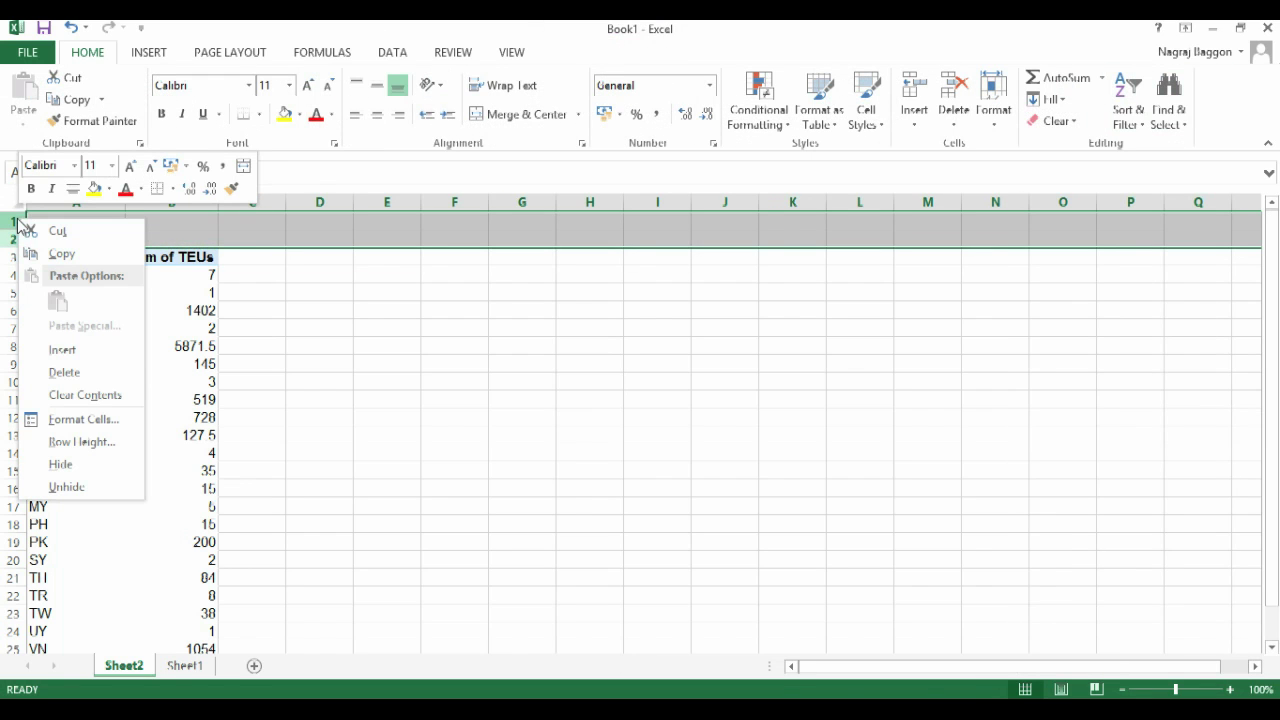
click(63, 373)
click(278, 345)
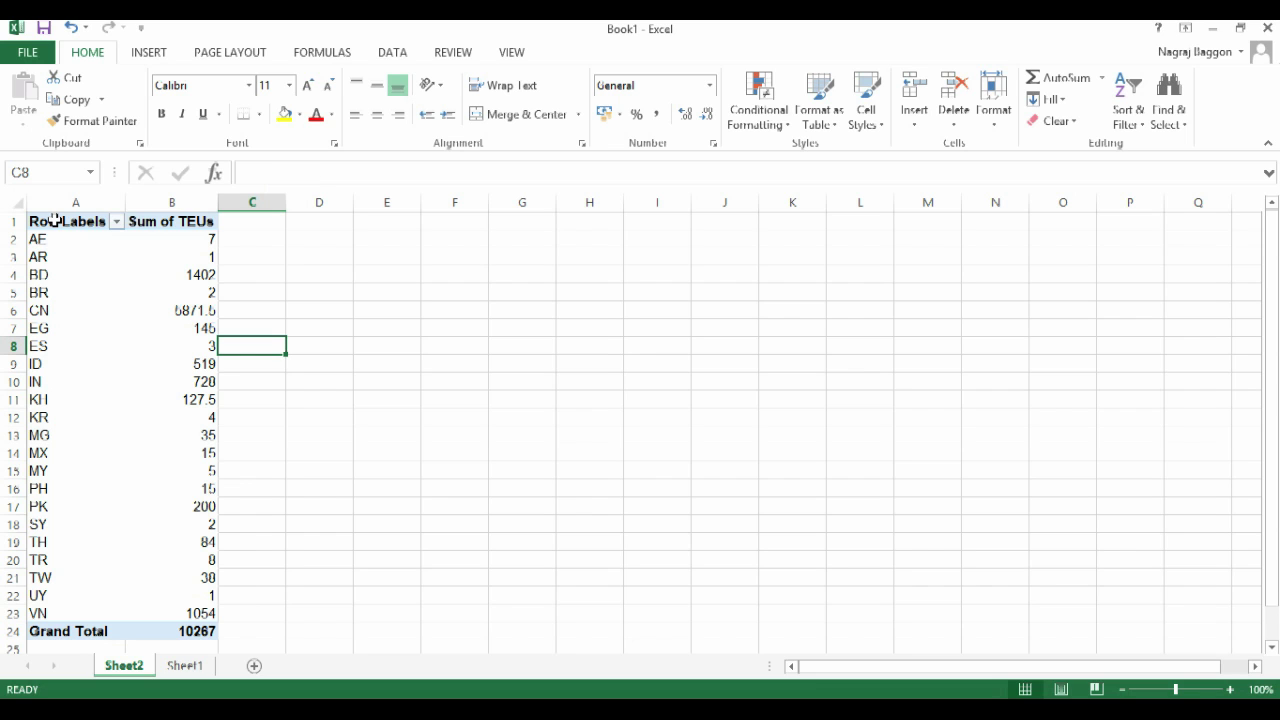
drag(55, 218, 210, 636)
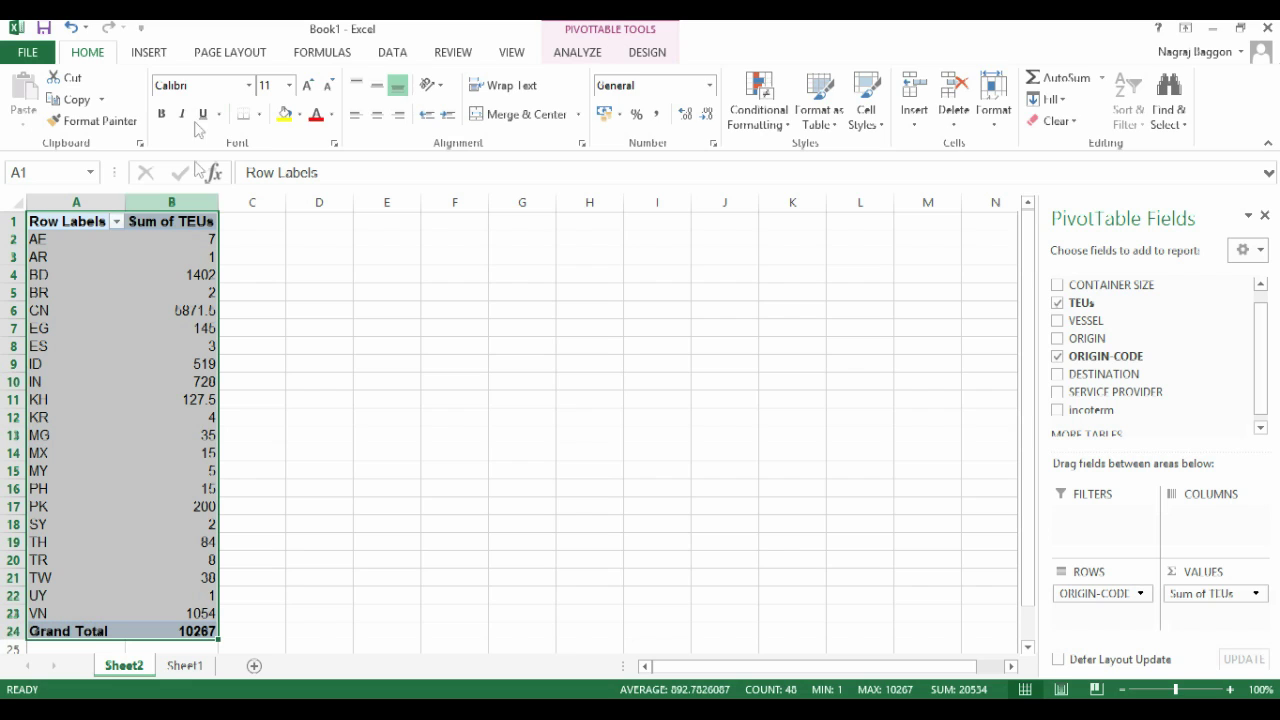
Insert a clustered column chart of TEUs by origin code, enlarge it, and return to Sheet1
click(151, 54)
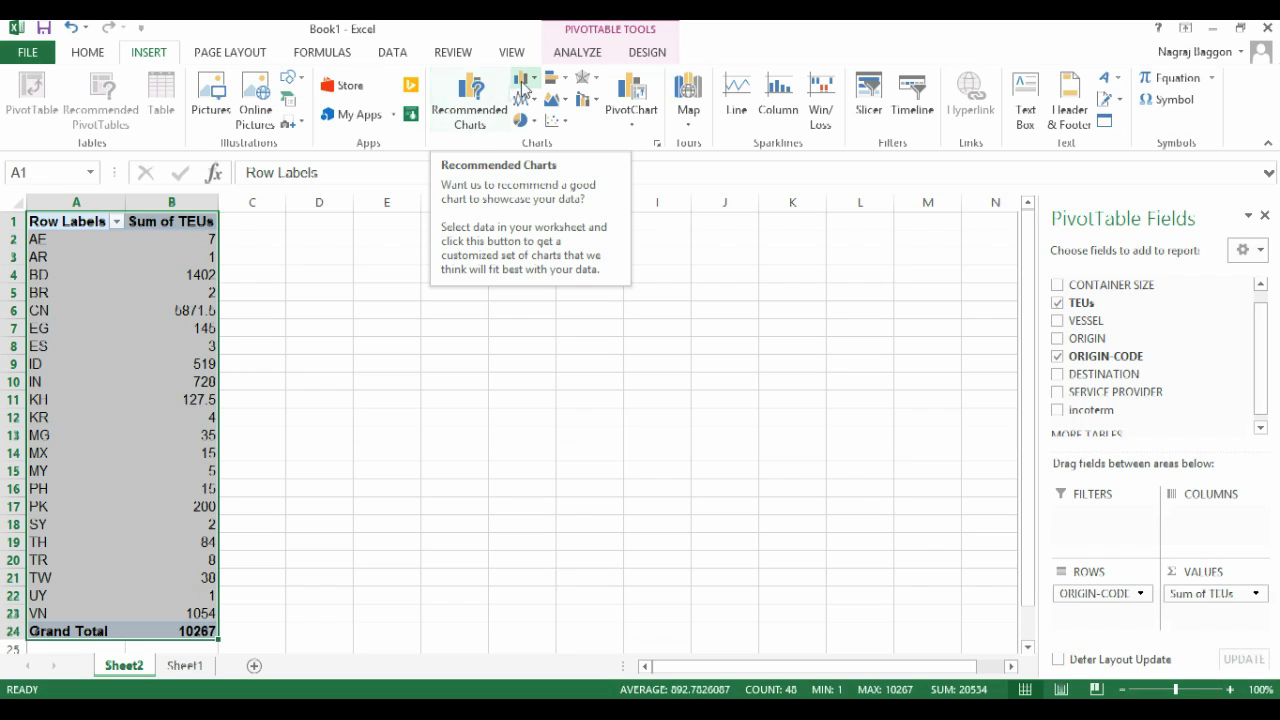
click(524, 79)
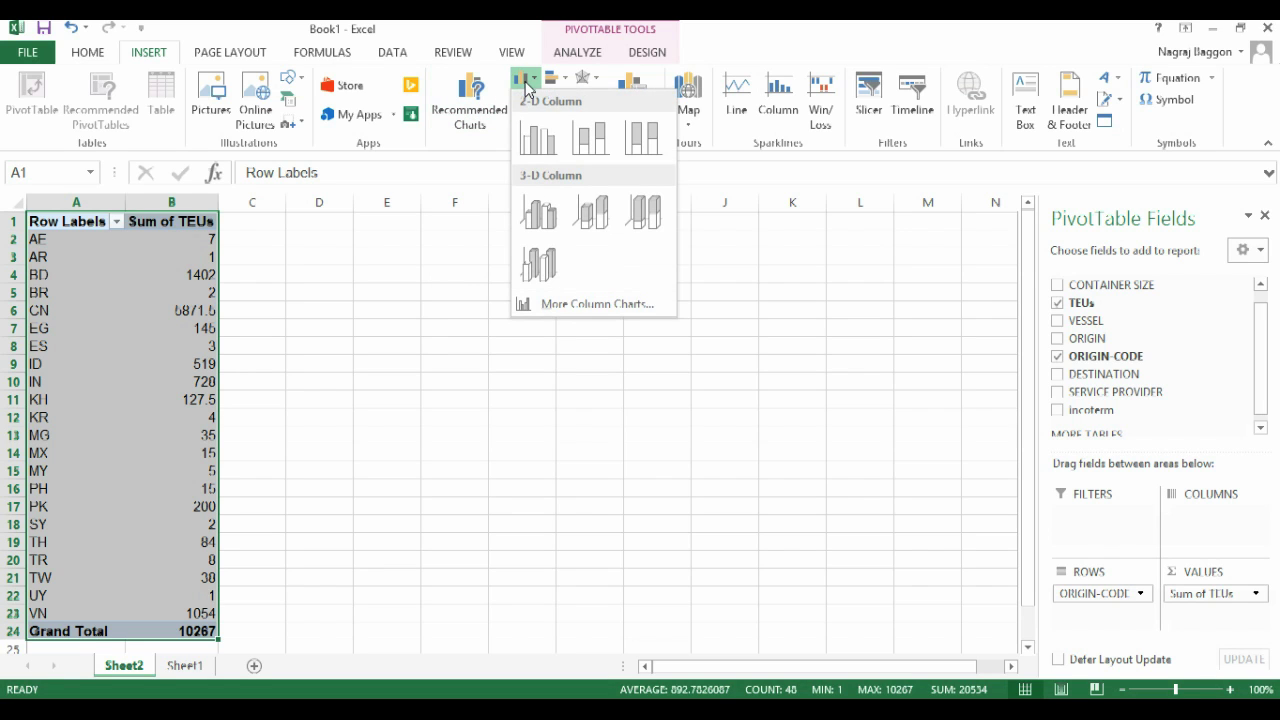
click(540, 142)
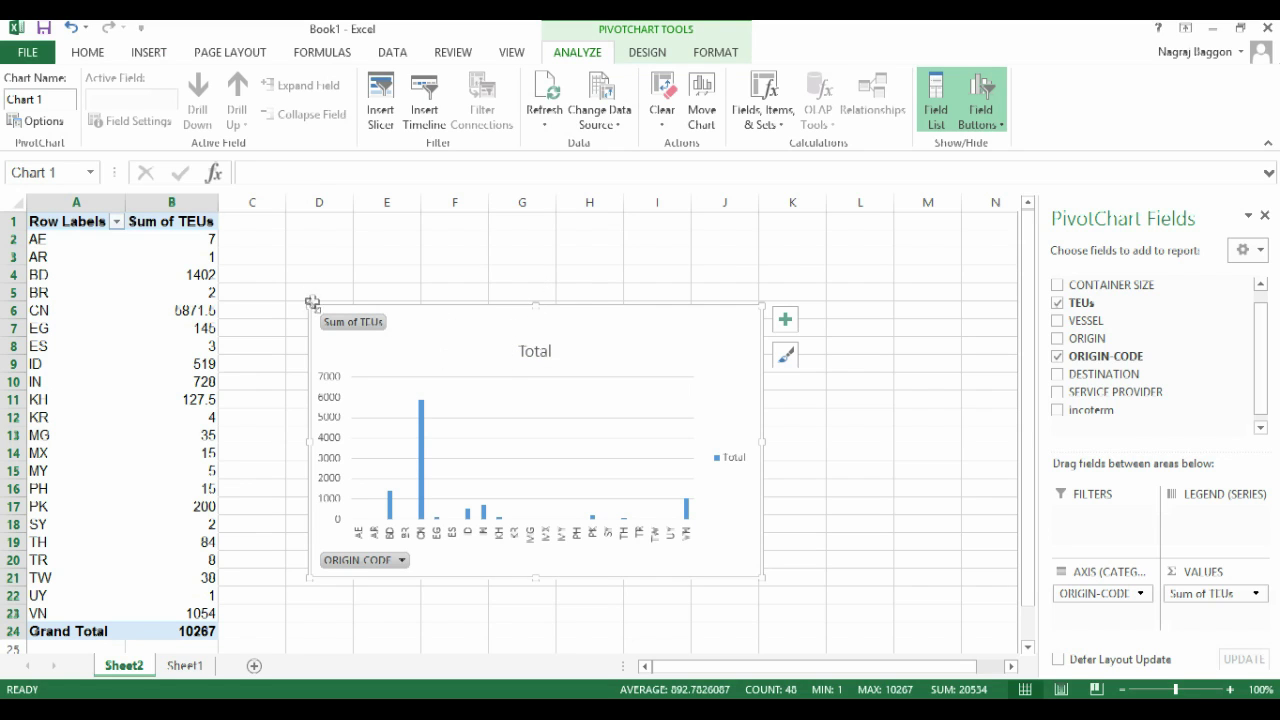
drag(309, 304, 293, 210)
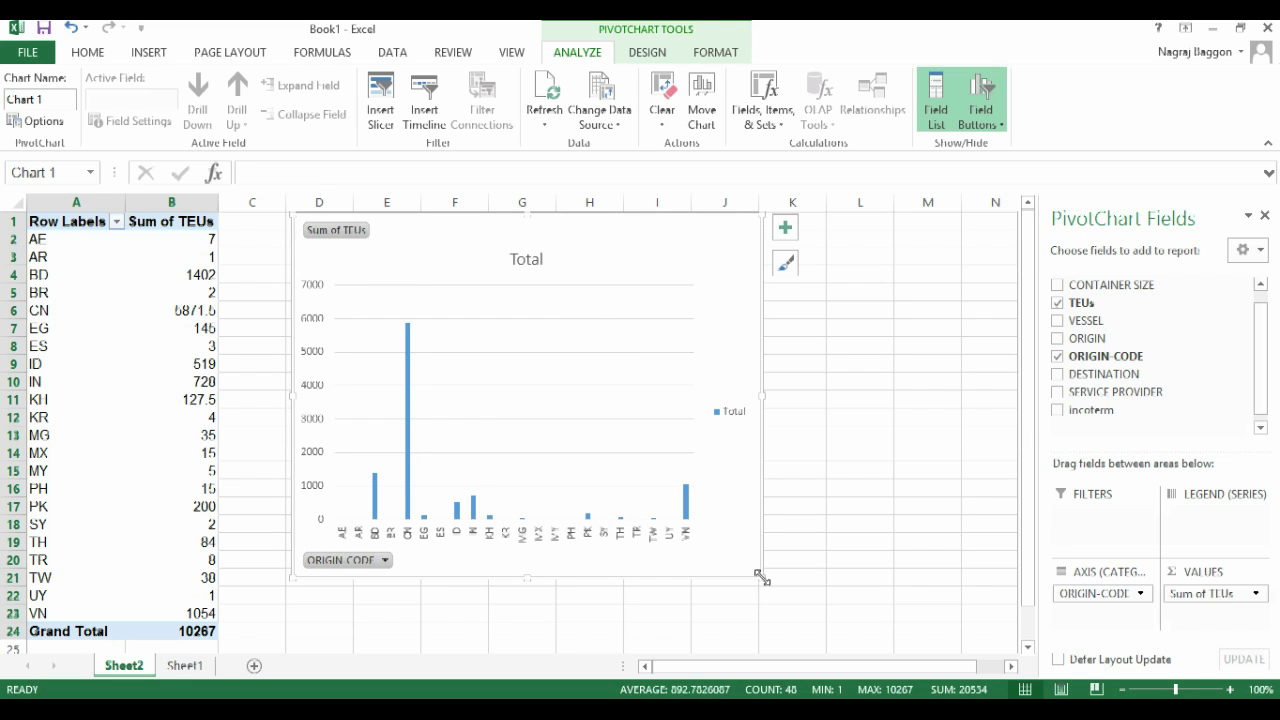
drag(762, 576, 938, 635)
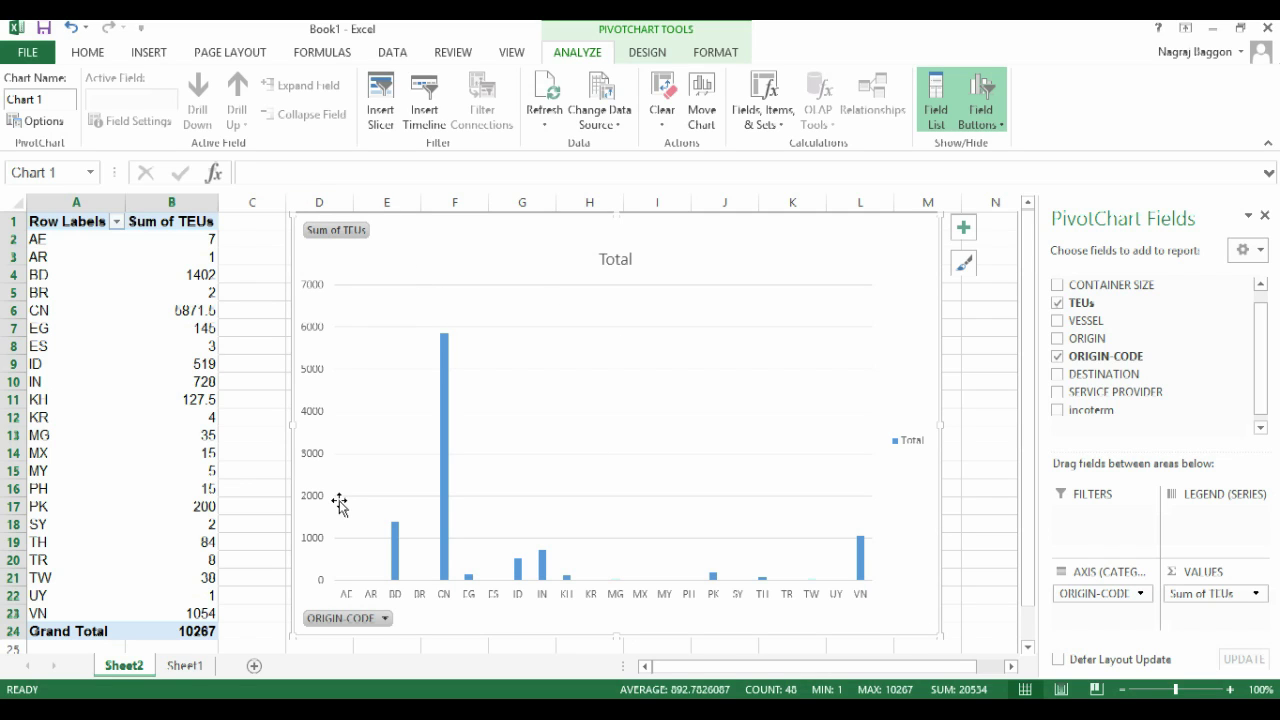
click(185, 666)
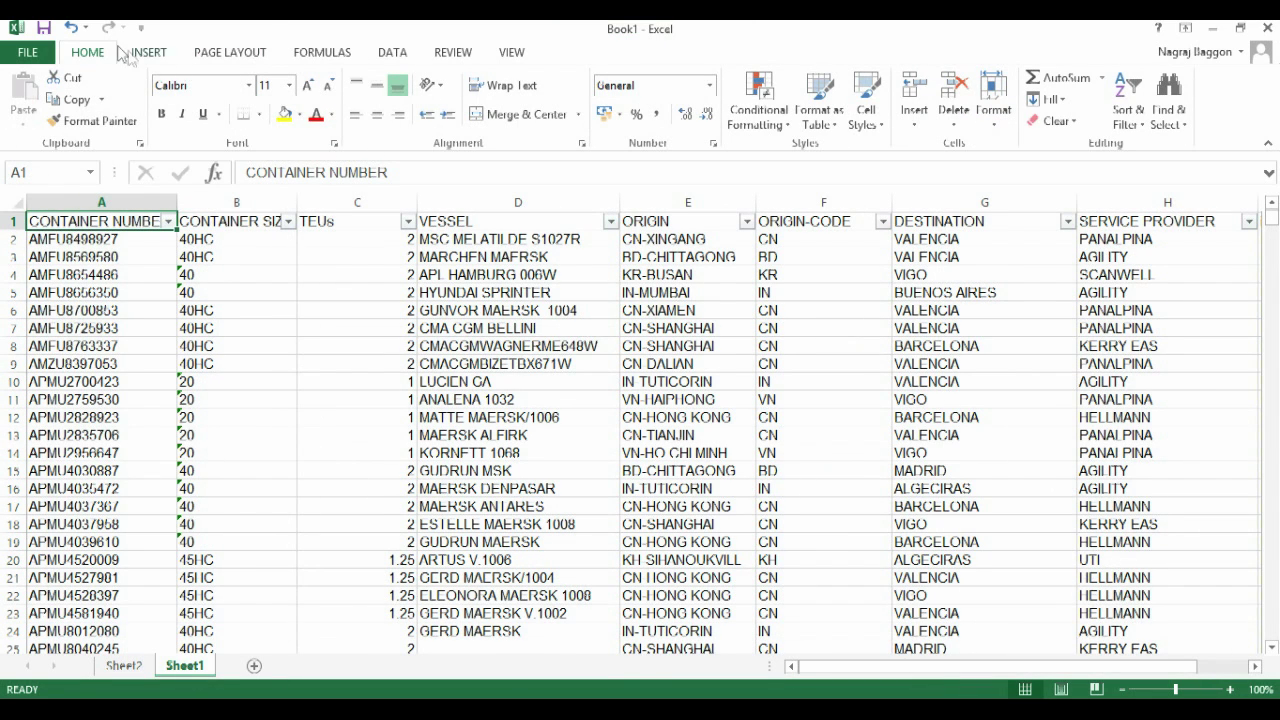
Insert a PivotTable from Sheet1!$A$1:$I$5911 on a new worksheet and begin dragging DESTINATION to Rows
click(148, 60)
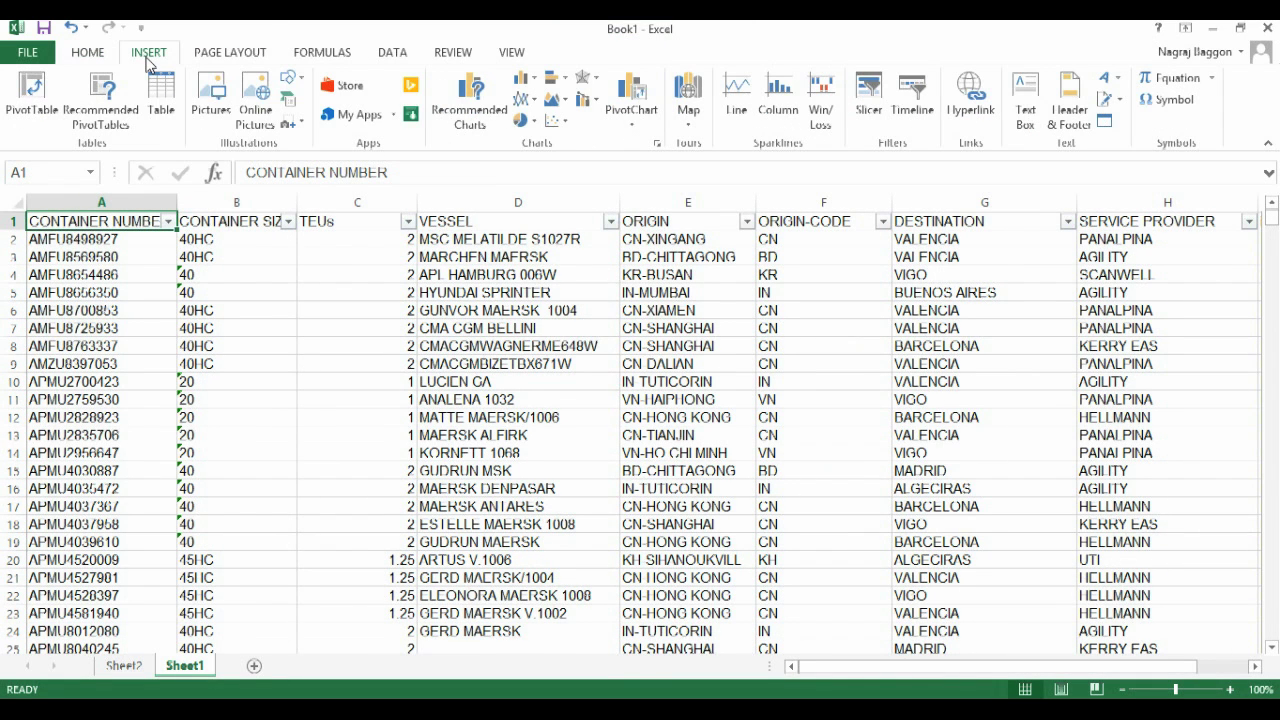
click(32, 92)
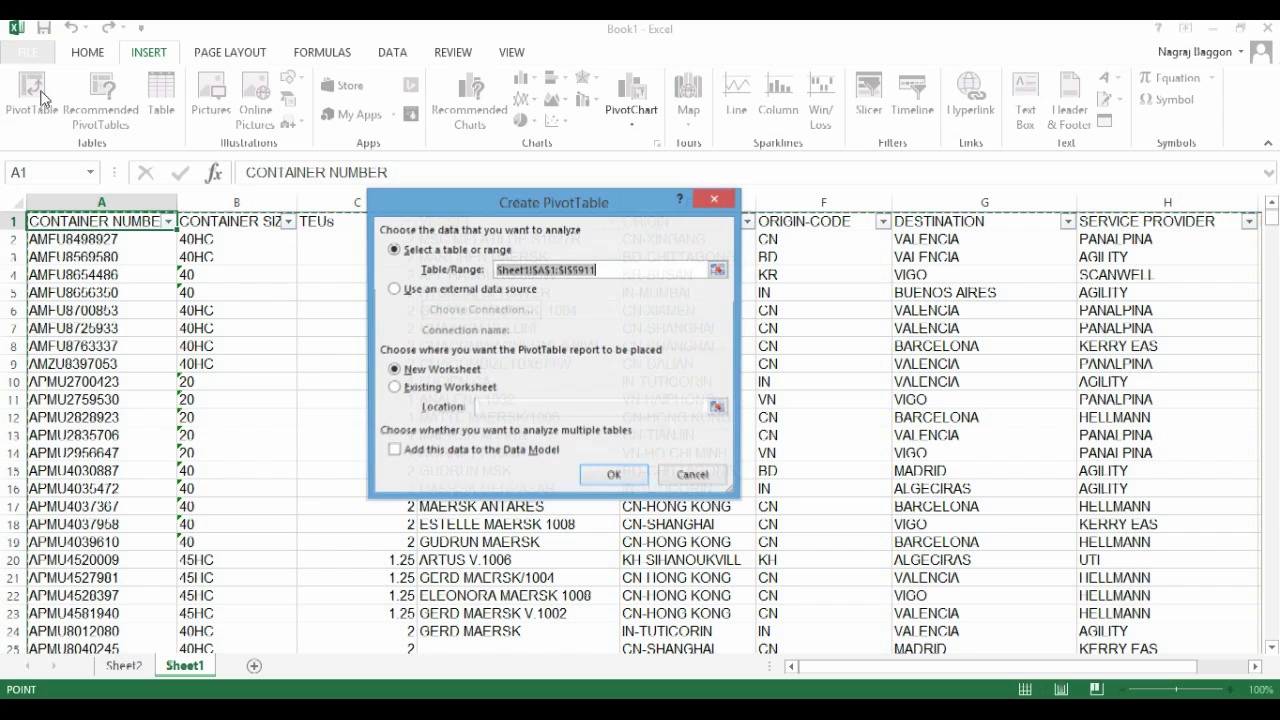
click(628, 476)
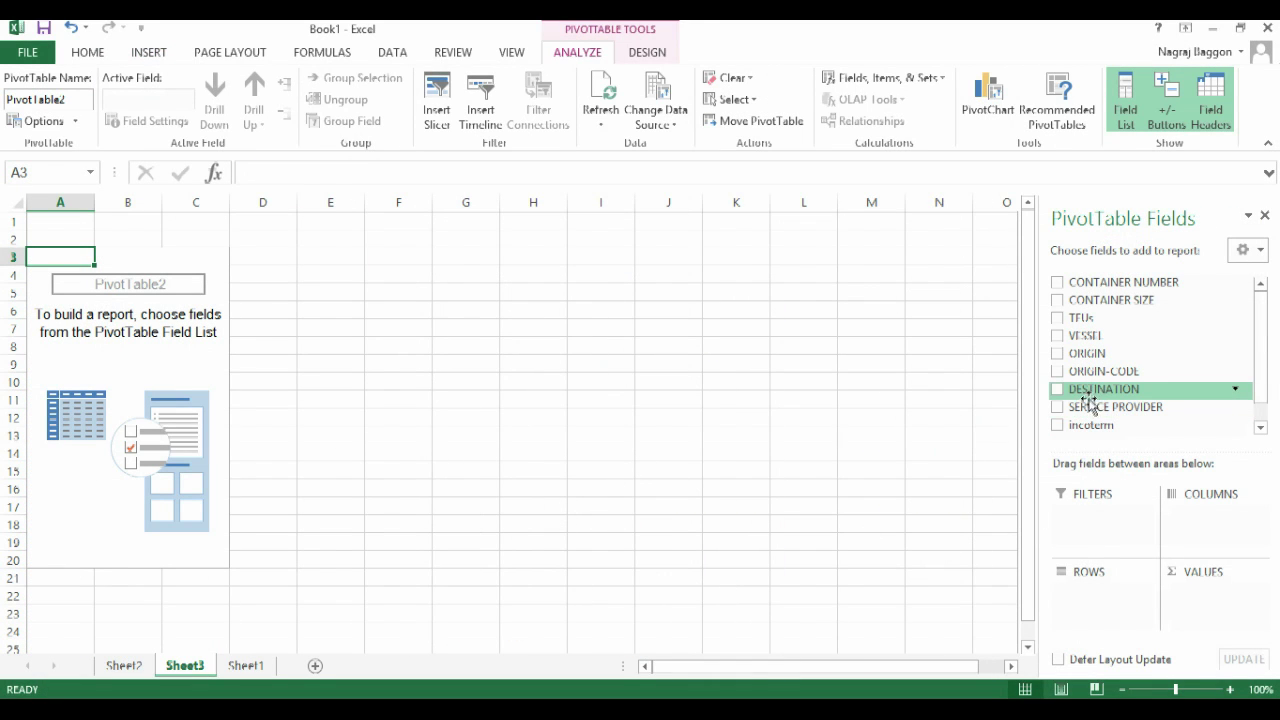
drag(1092, 392, 1095, 447)
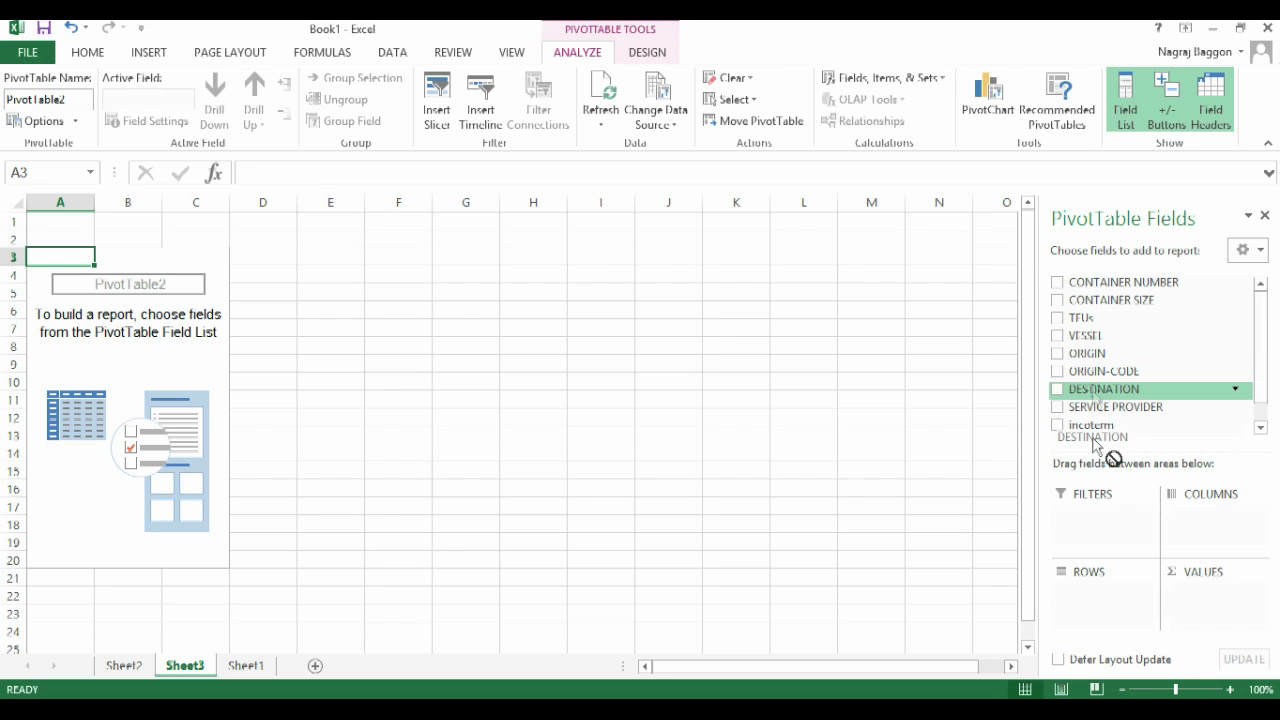
Put DESTINATION in Rows and Sum of TEUs in Values, then select the pivot table
drag(1094, 440, 1100, 625)
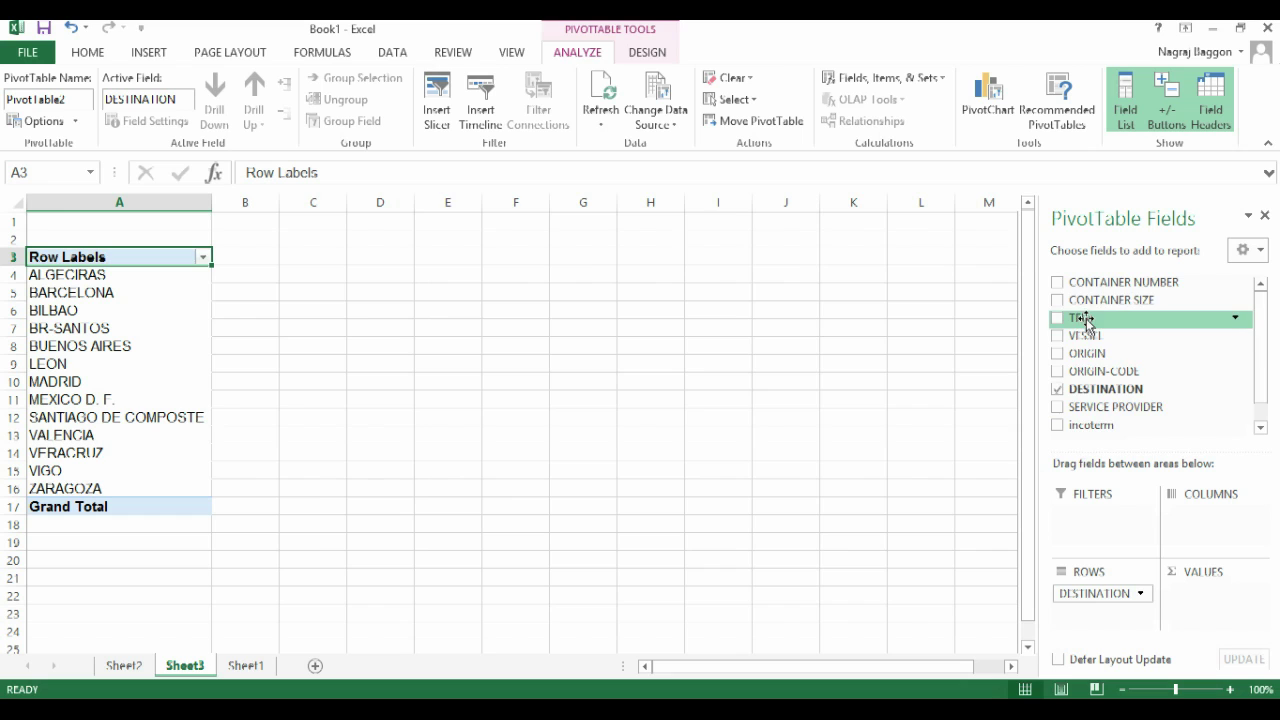
drag(1082, 317, 1208, 604)
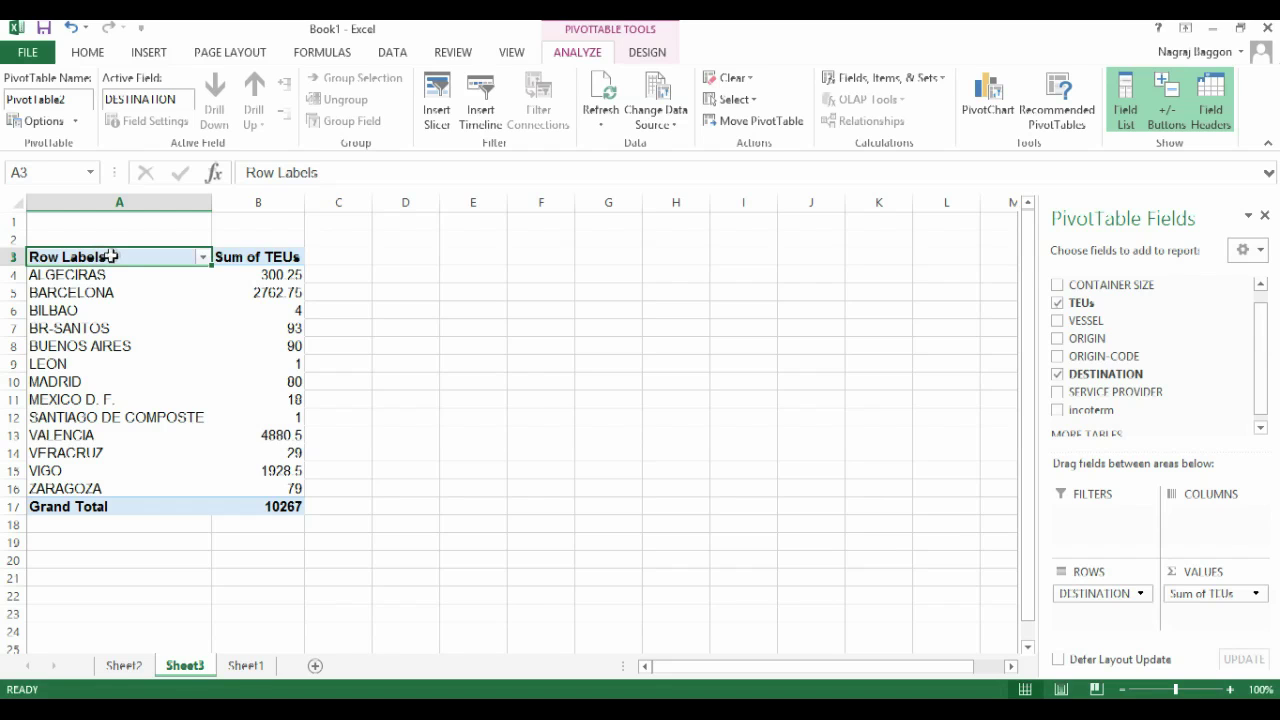
drag(118, 256, 274, 506)
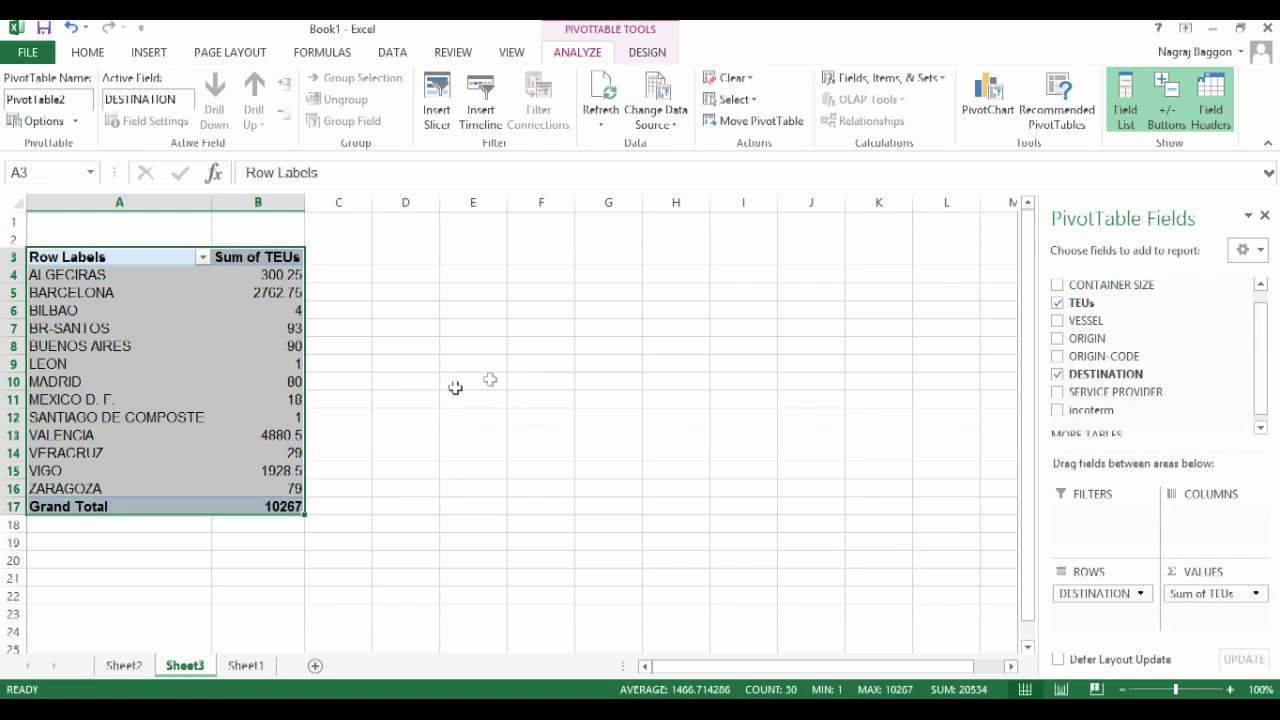
Insert a 3-D Pie chart of Sum of TEUs by destination and enlarge it
click(148, 52)
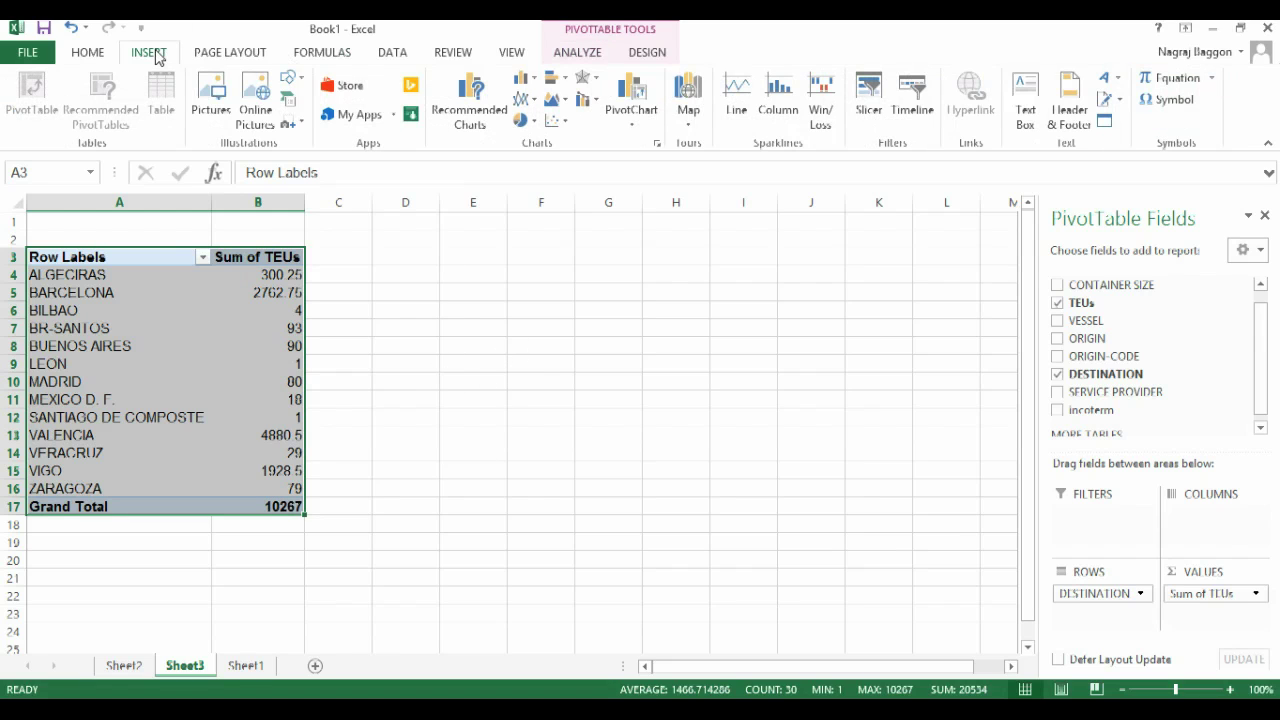
click(520, 121)
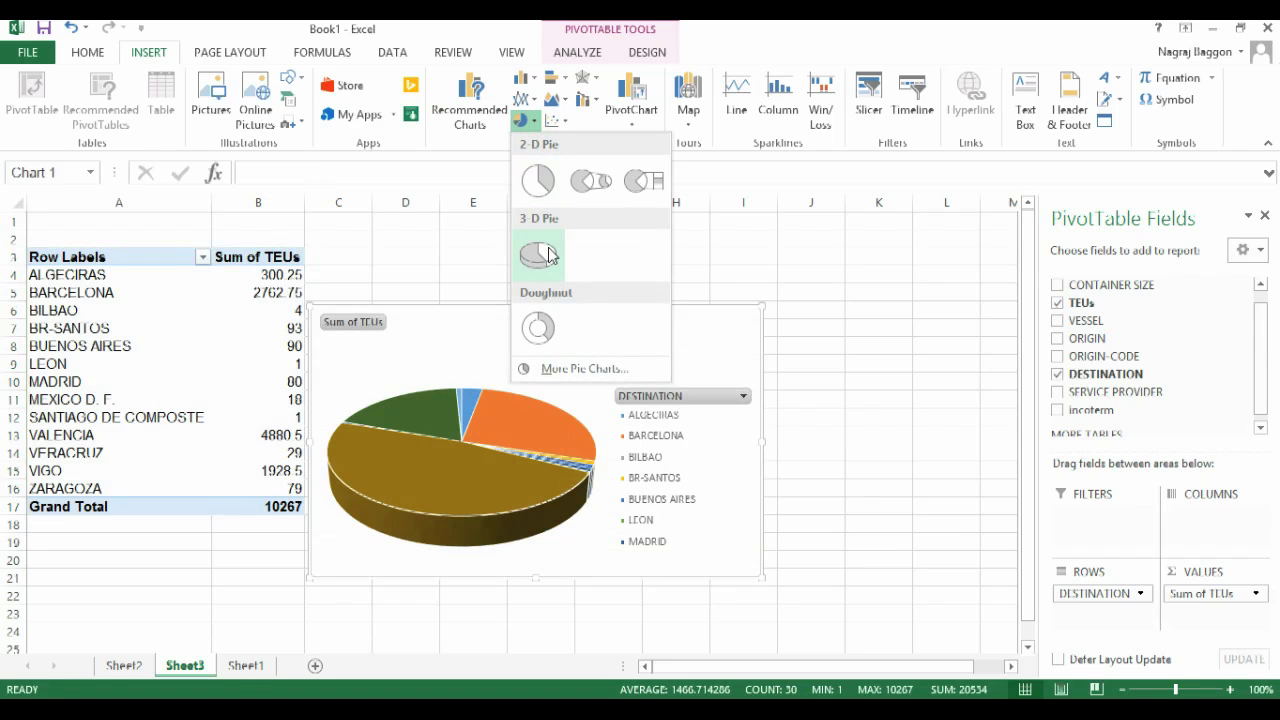
click(548, 256)
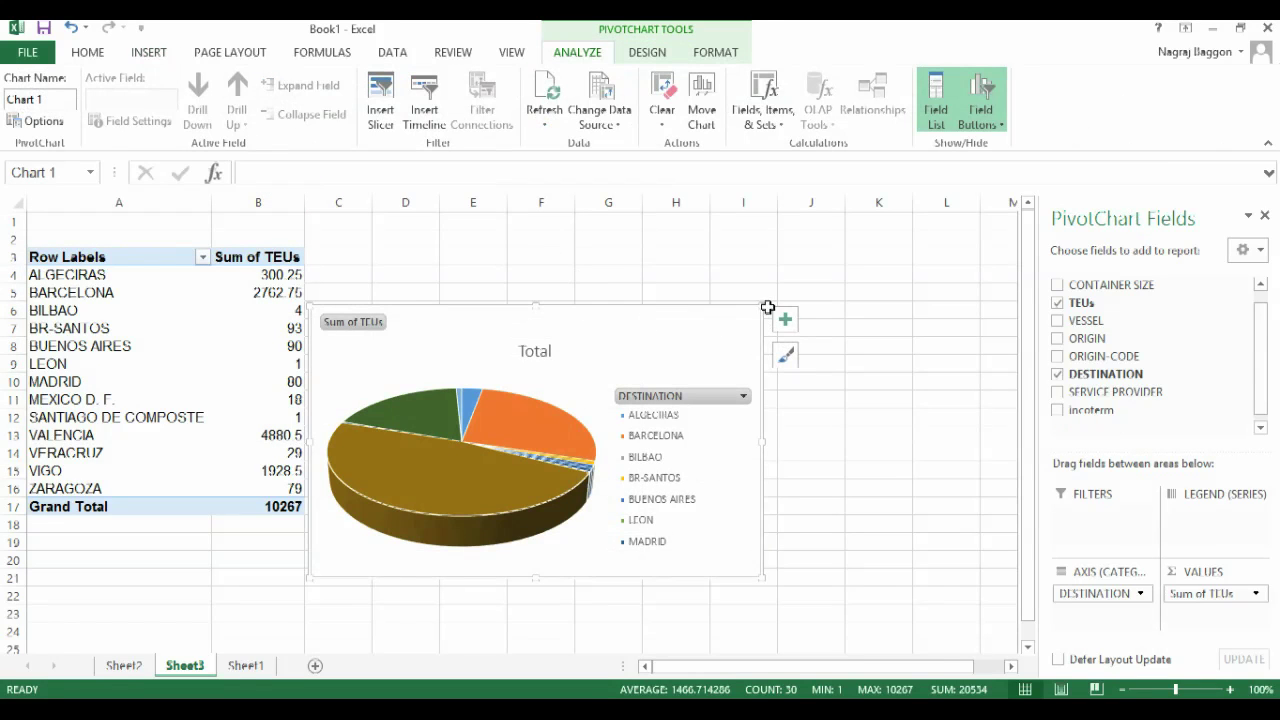
drag(764, 305, 888, 220)
drag(886, 577, 1000, 634)
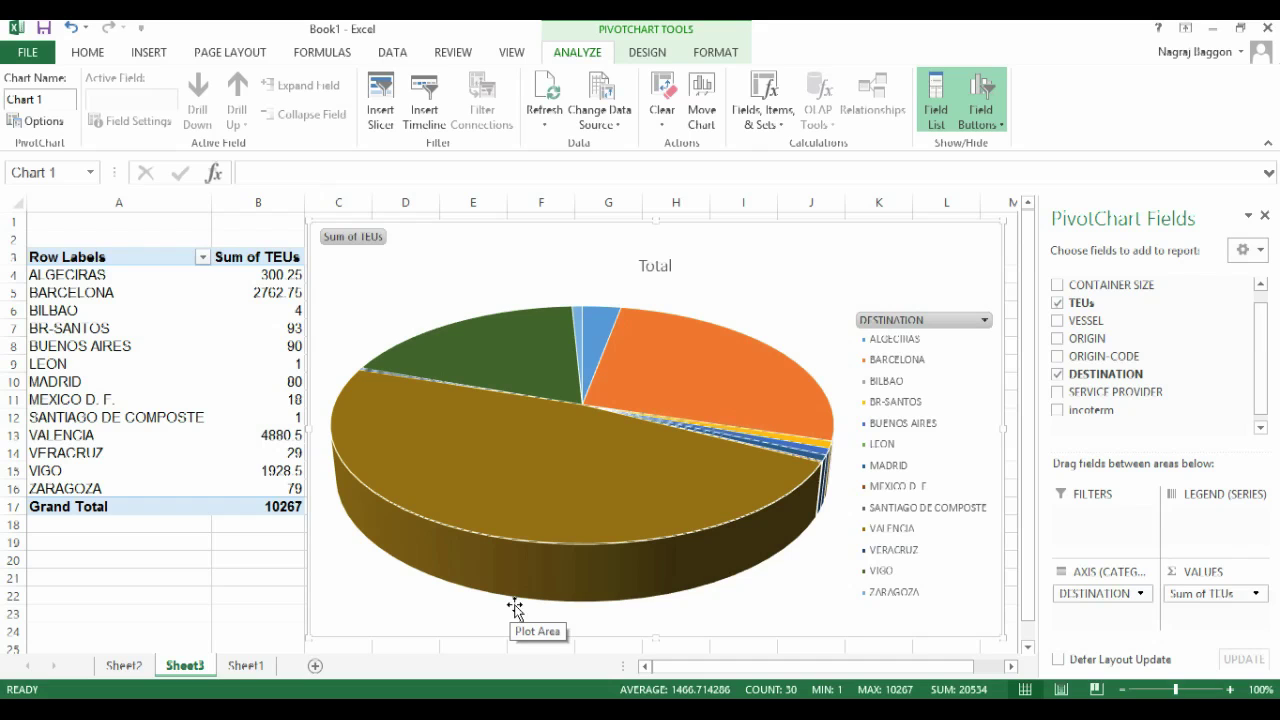
Create a new pivot table on a new sheet from the Sheet1 shipment data
click(246, 666)
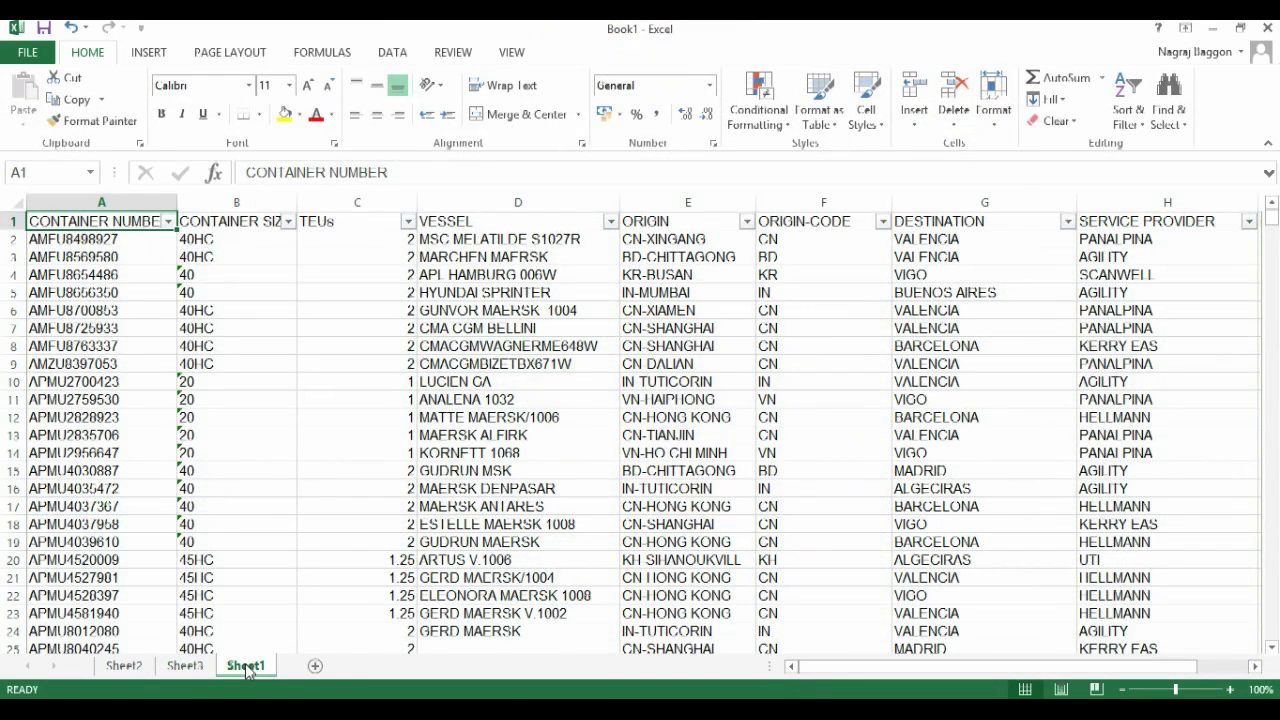
click(148, 52)
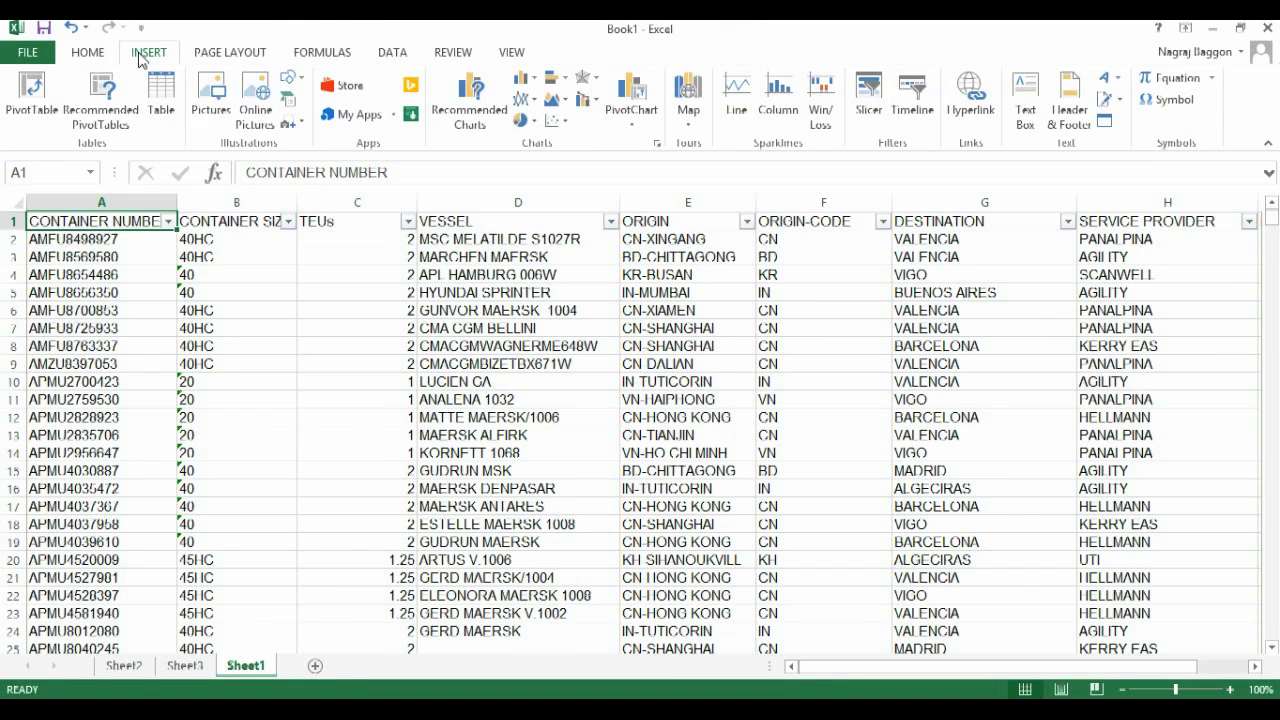
click(30, 105)
click(598, 472)
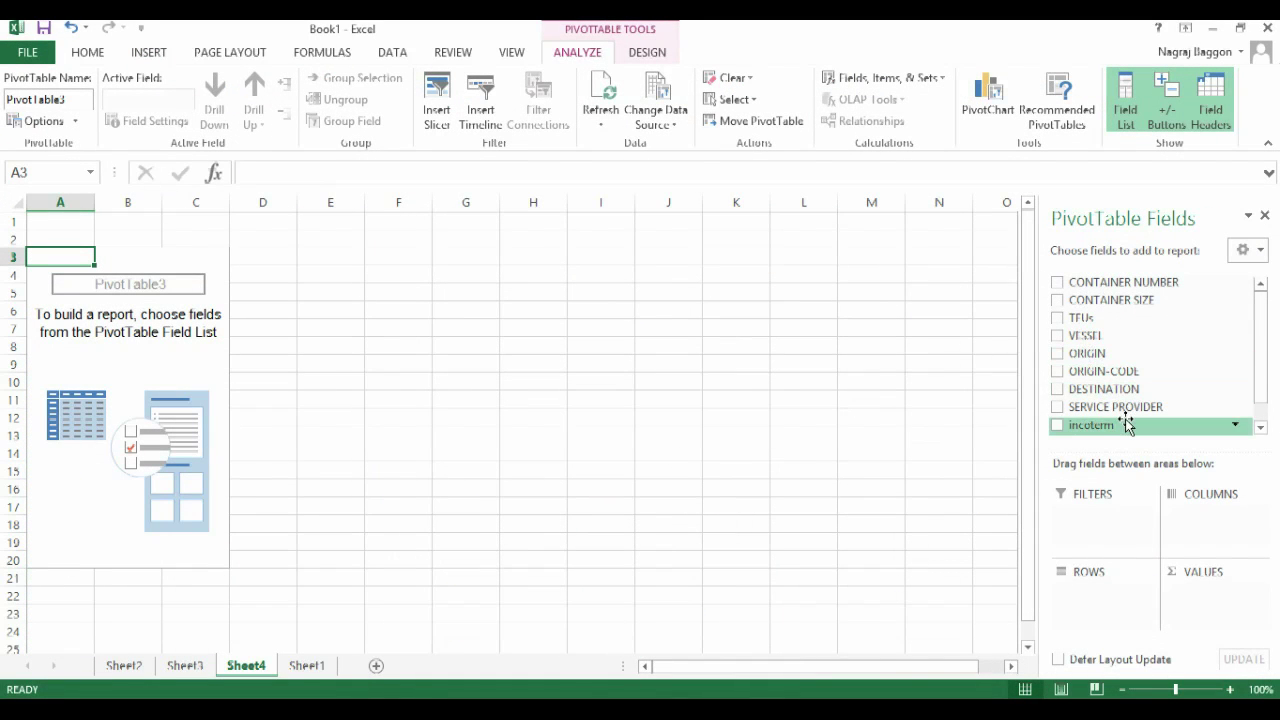
Put SERVICE PROVIDER in Rows and Sum of TEUs in Values, then select the table
drag(1128, 413, 1123, 615)
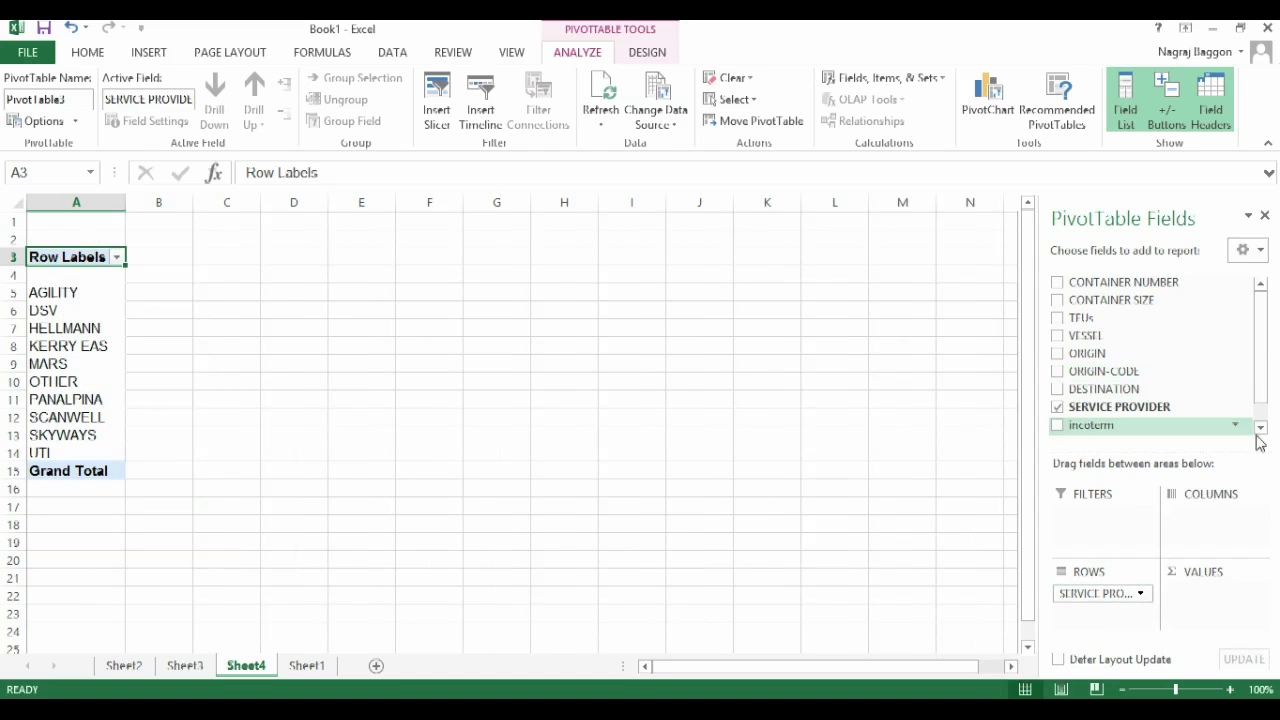
drag(1085, 322, 1192, 598)
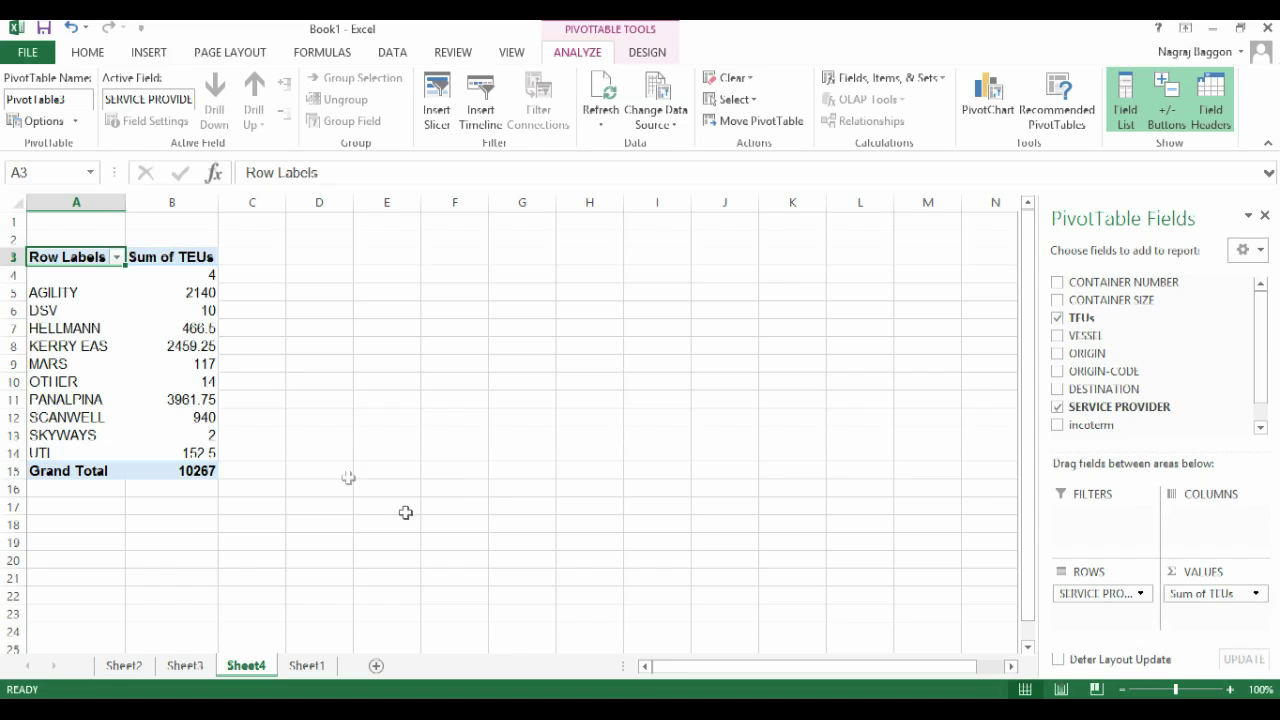
drag(76, 256, 181, 452)
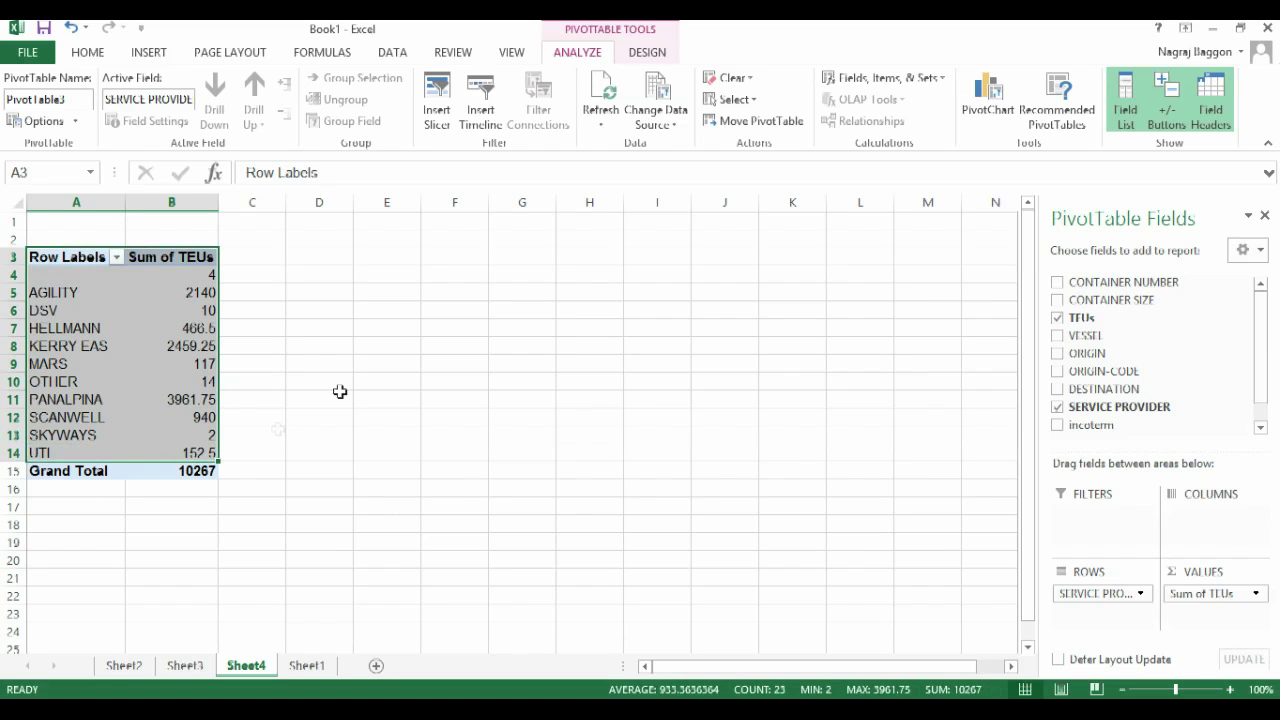
Insert a 3-D Area chart of Sum of TEUs by service provider and widen it
click(146, 55)
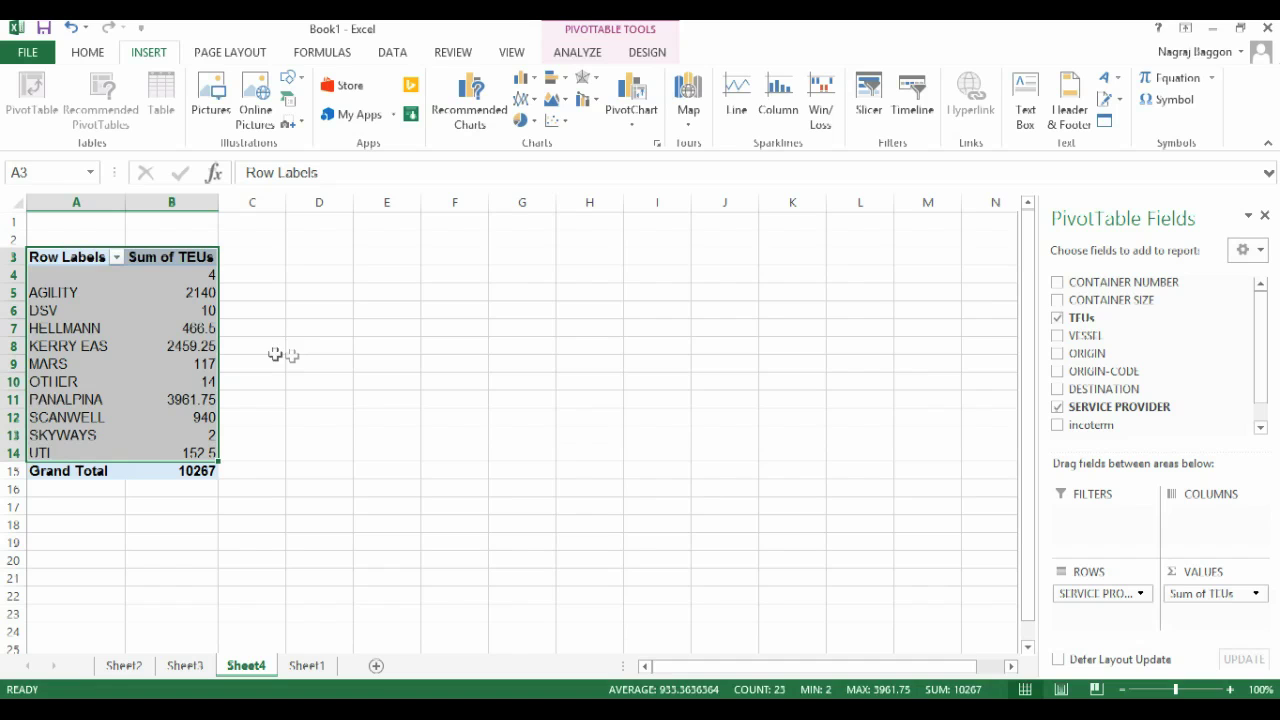
click(553, 99)
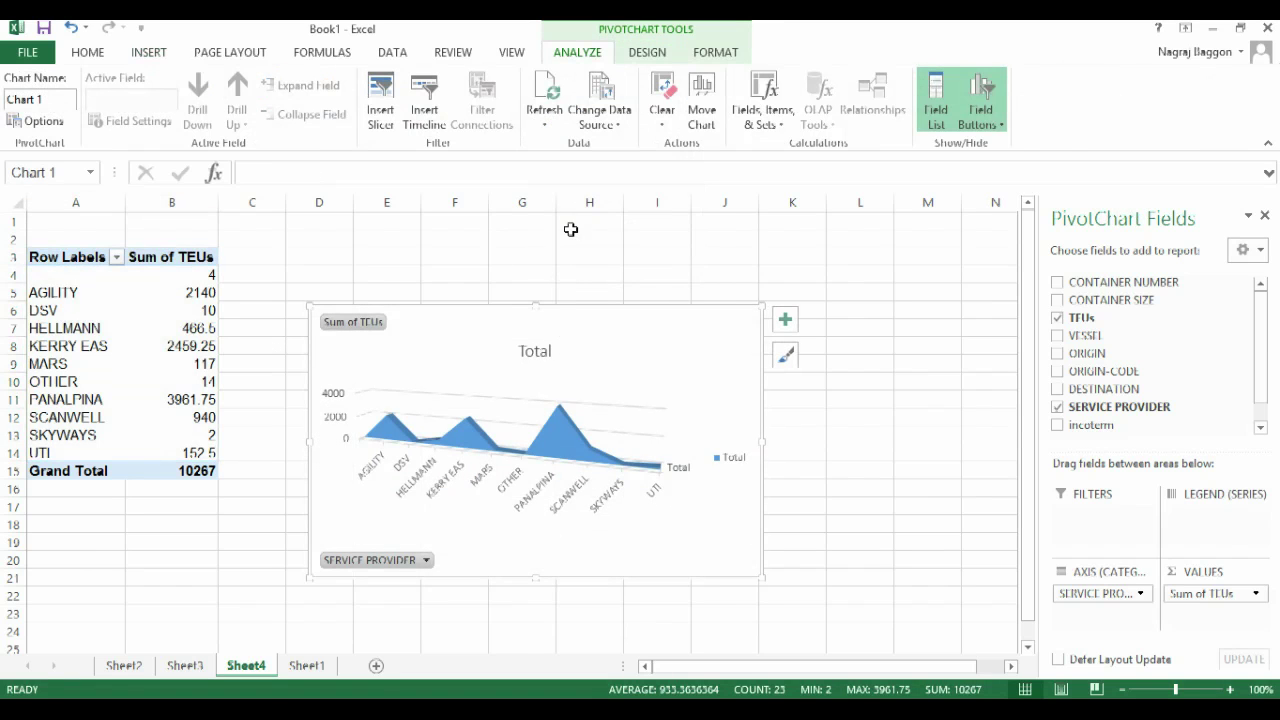
drag(762, 576, 903, 633)
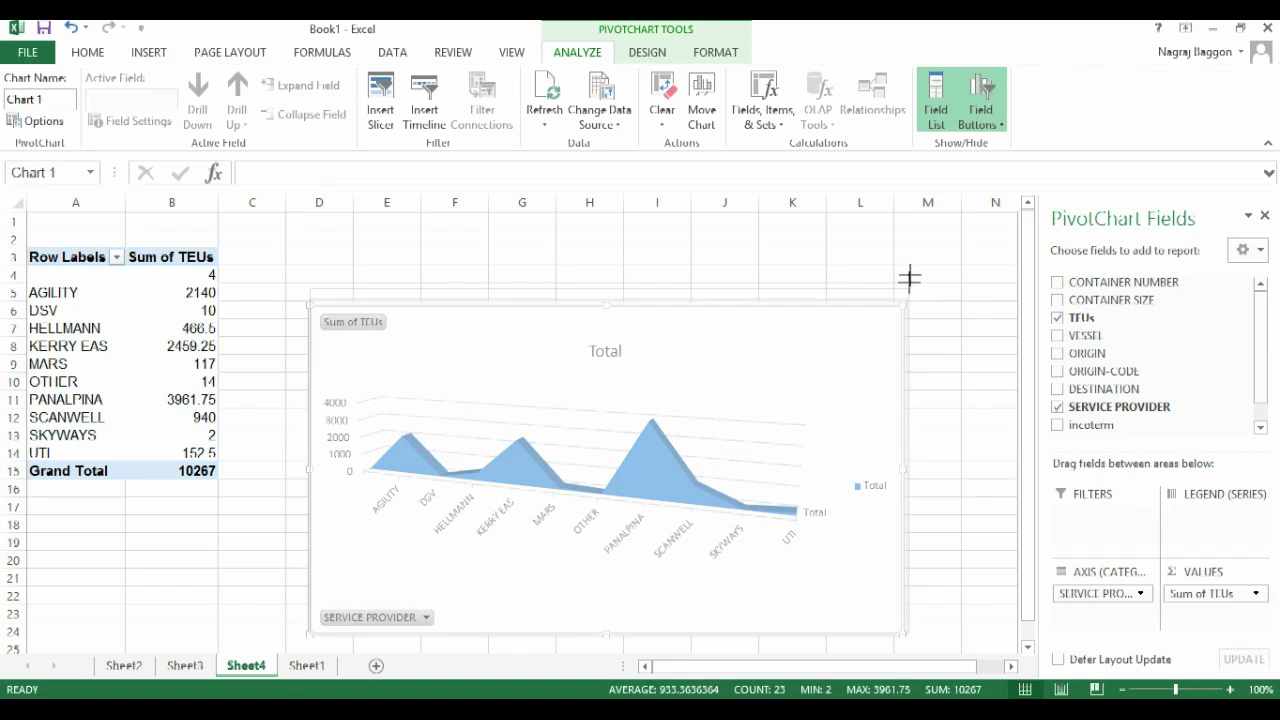